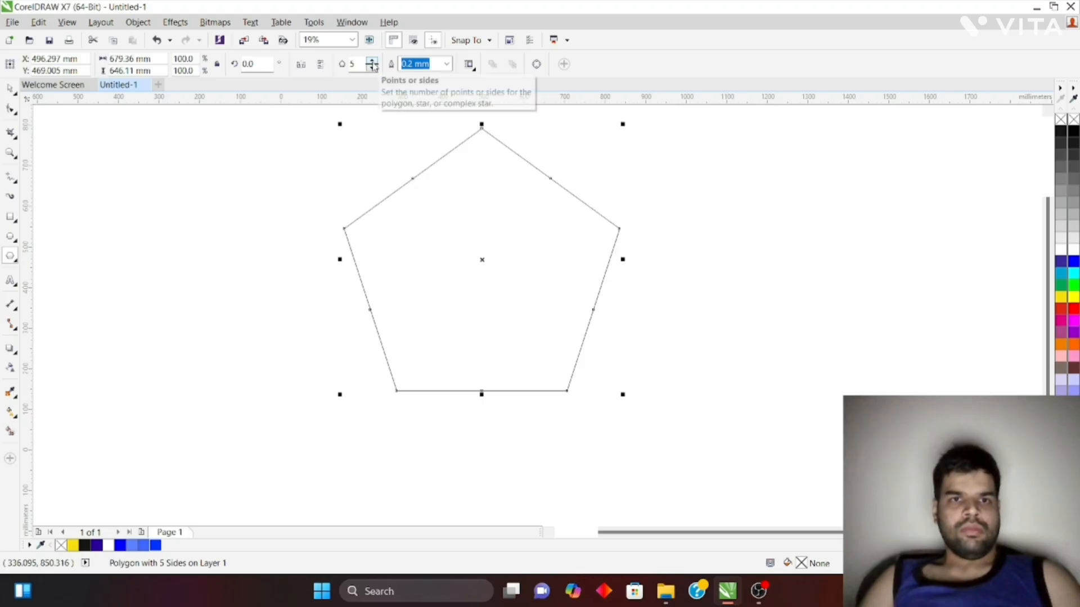
Set the polygon to 6 sides and make a concentric copy scaled to about 70% inside it
click(371, 61)
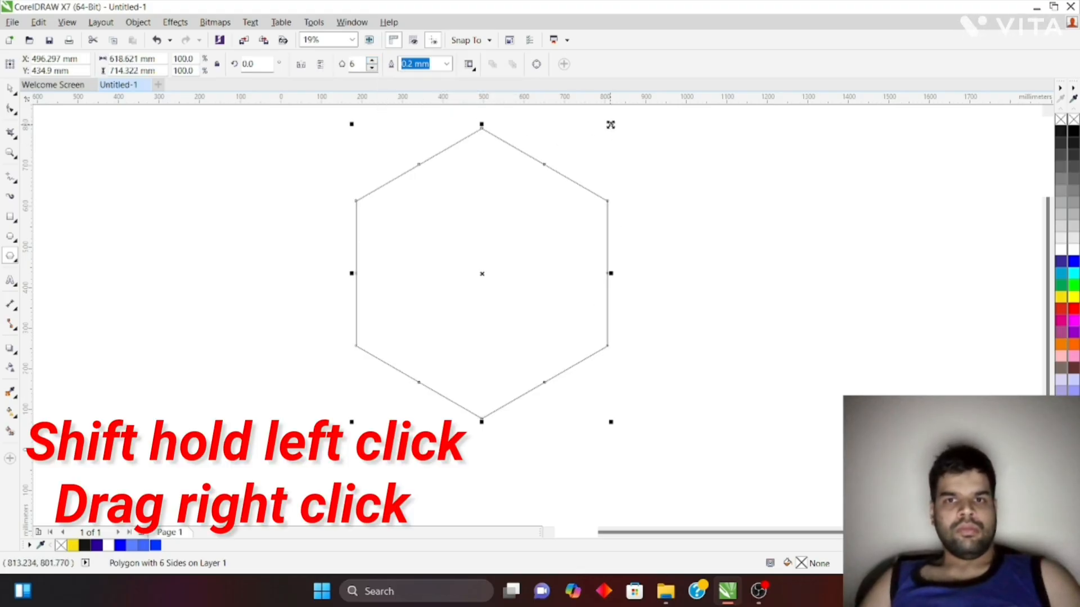
drag(611, 125, 585, 169)
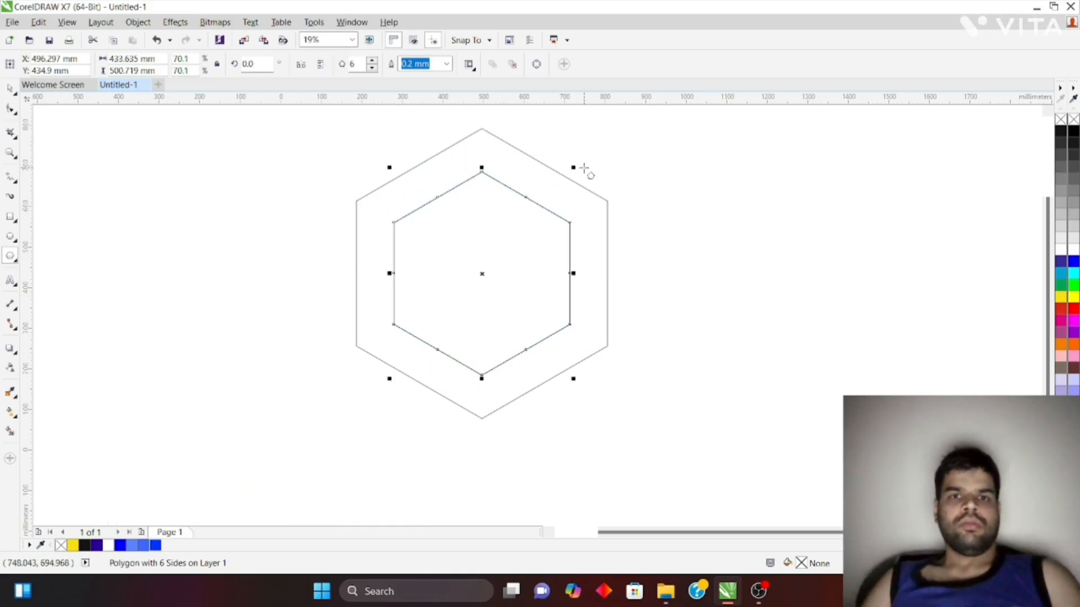
click(8, 96)
key(Escape)
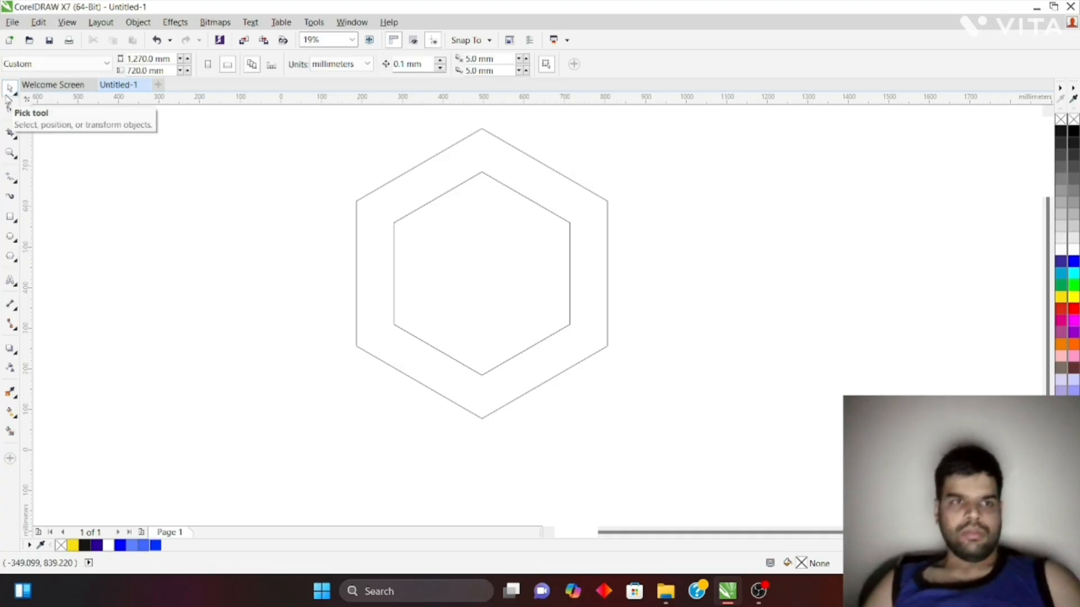
Copy the outer hexagon straight down by one side length and Smart Fill the V-shaped band between both original hexagons in yellow
click(424, 182)
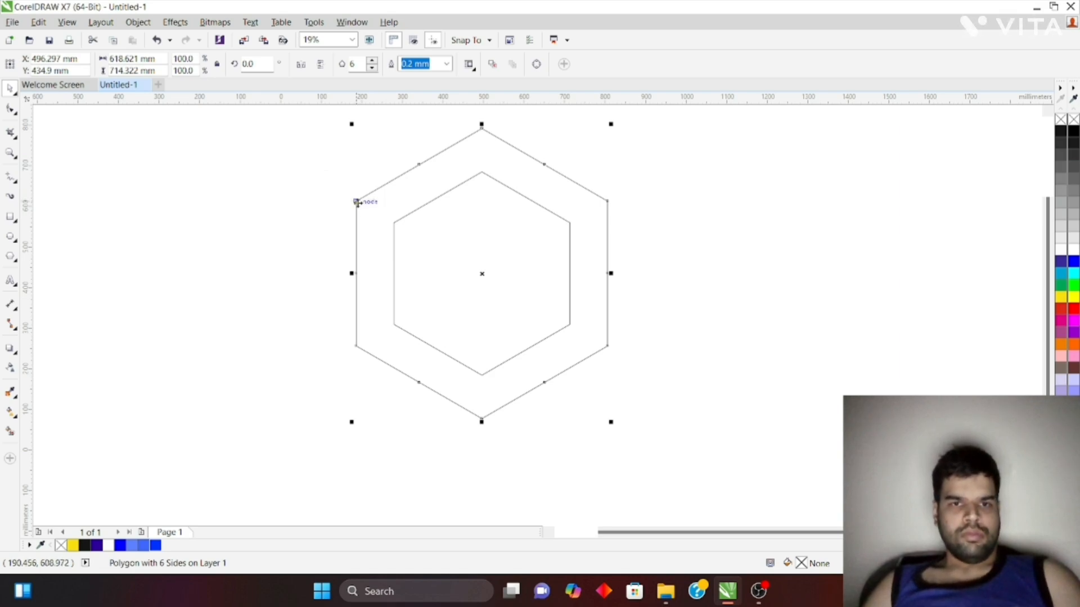
drag(357, 202, 356, 345)
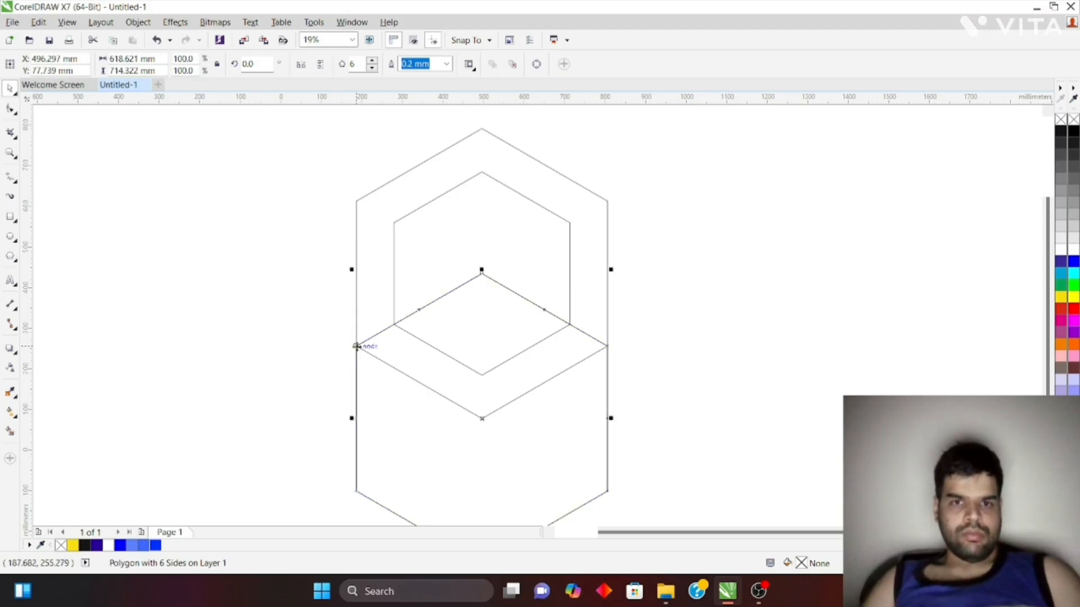
click(10, 432)
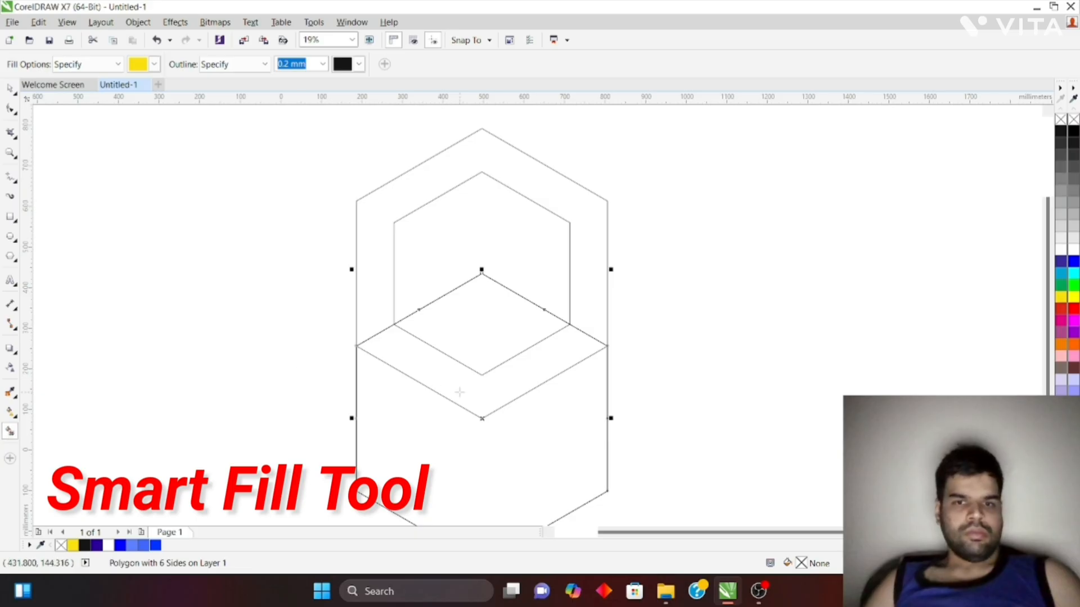
click(509, 385)
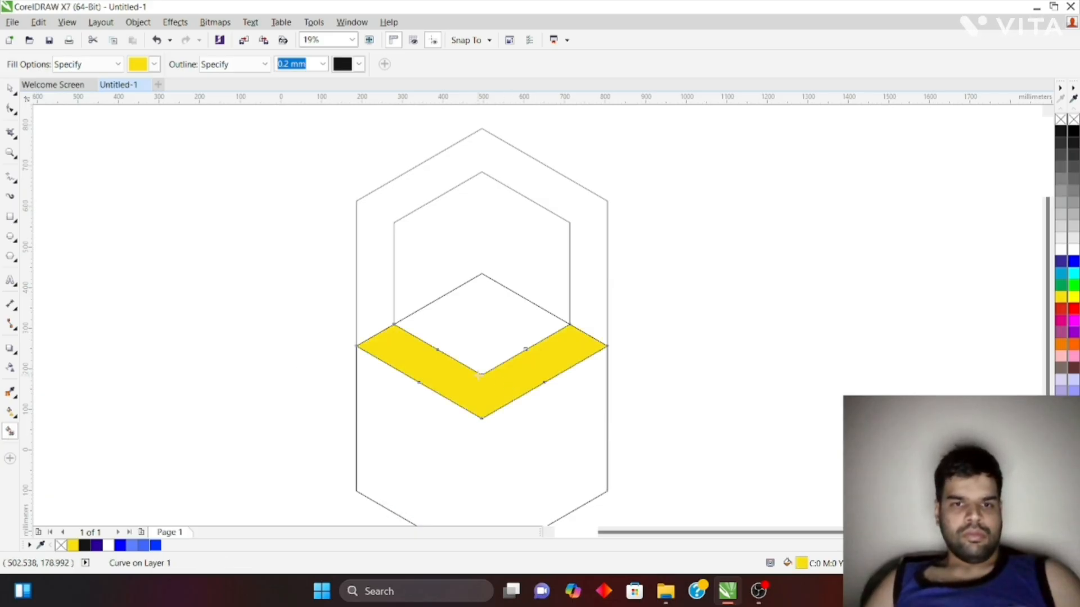
Delete all three hexagon outlines, keeping only the yellow V-shaped piece
click(11, 89)
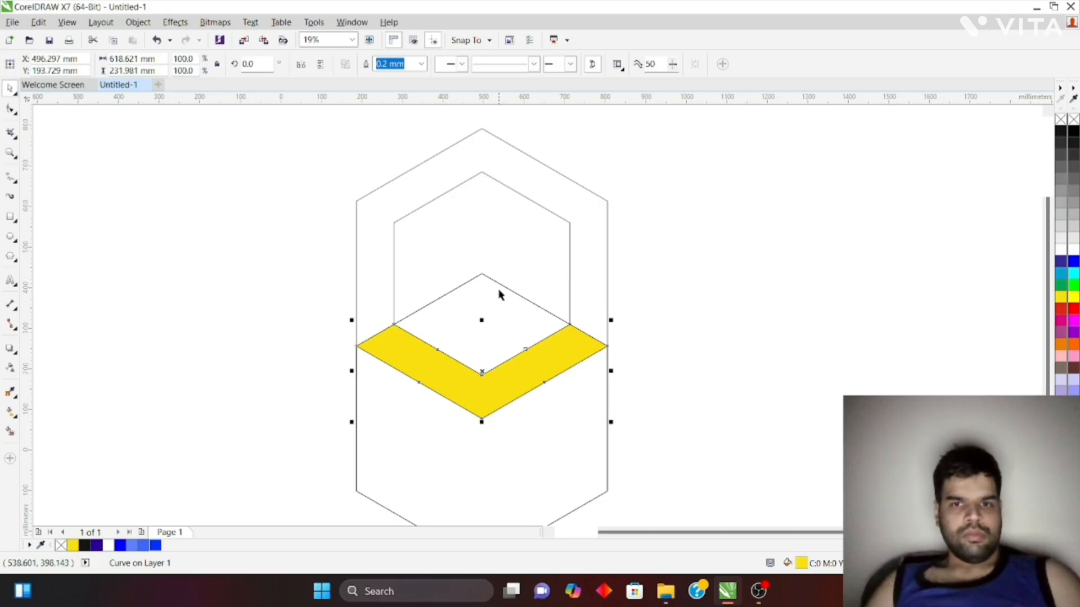
click(491, 301)
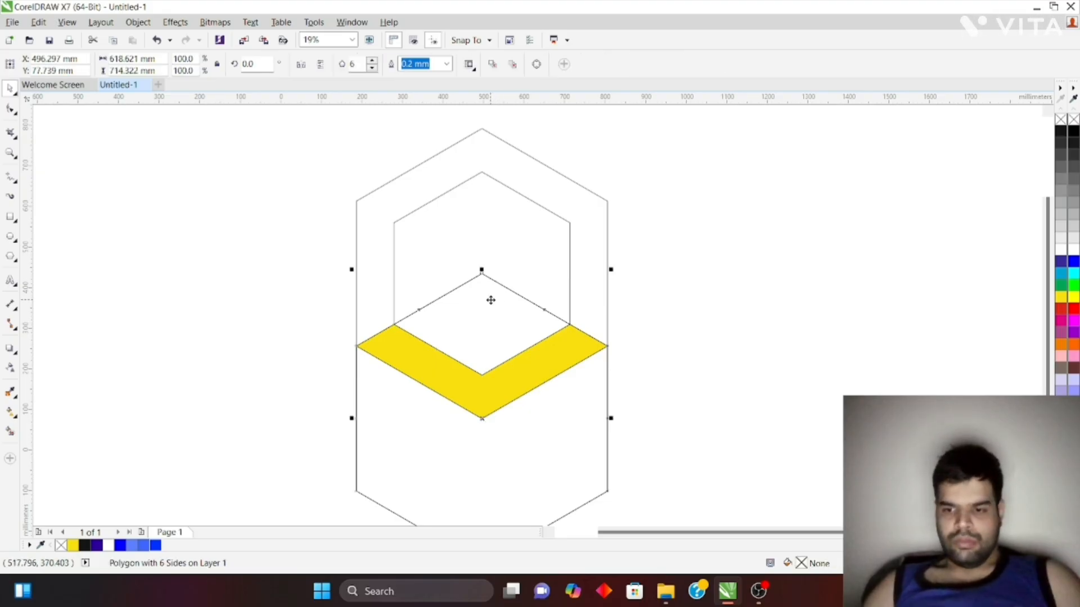
click(492, 304)
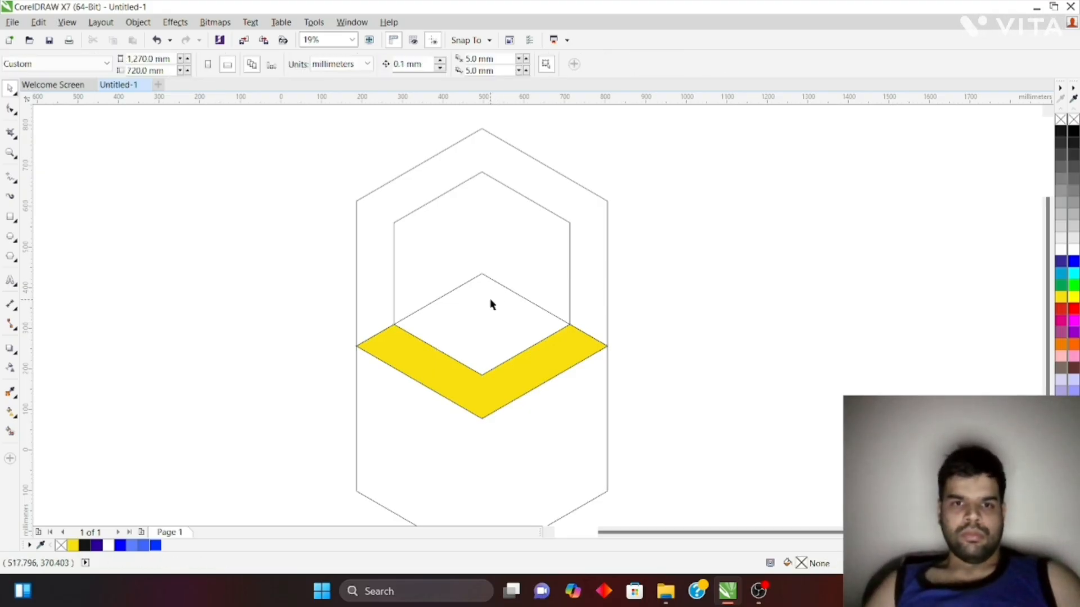
click(491, 301)
key(Delete)
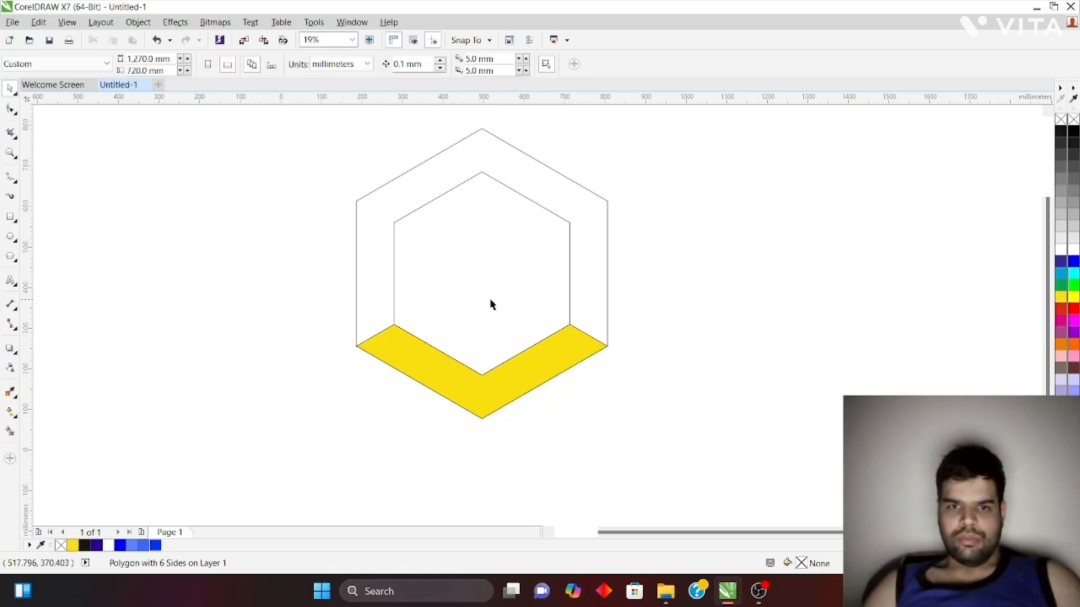
click(491, 303)
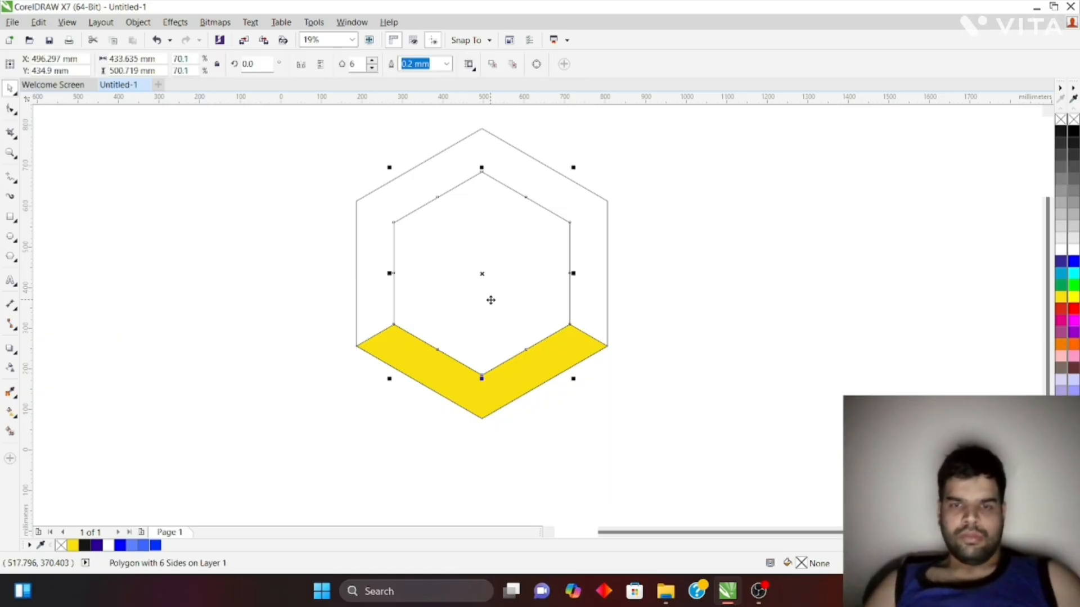
key(Delete)
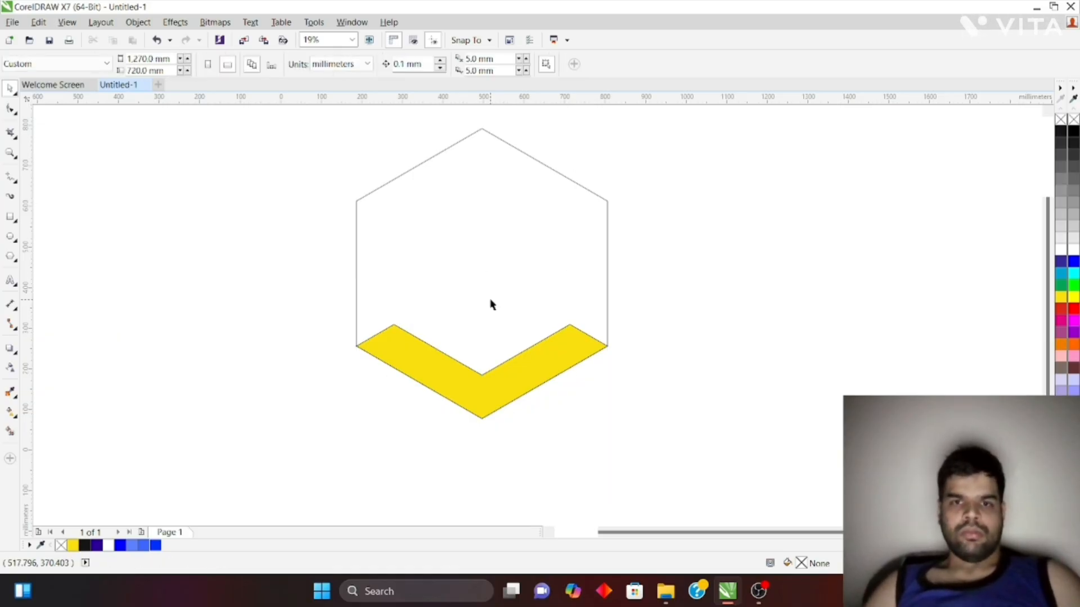
click(491, 304)
key(Delete)
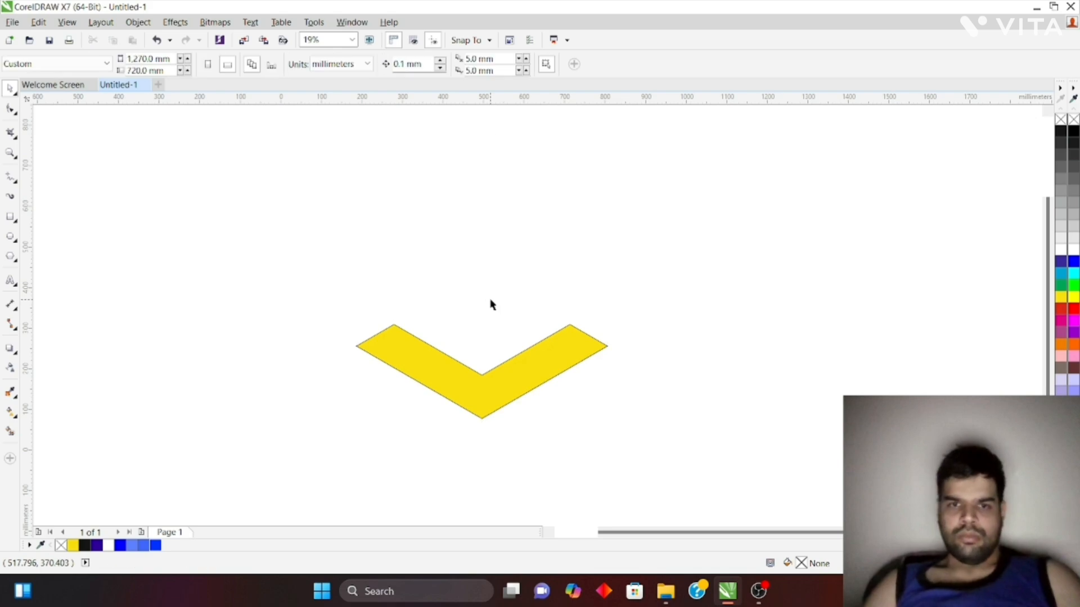
Move the yellow V shape up to the top of the drawing area and place its rotation centre on its lower tip
click(495, 379)
drag(495, 379, 456, 177)
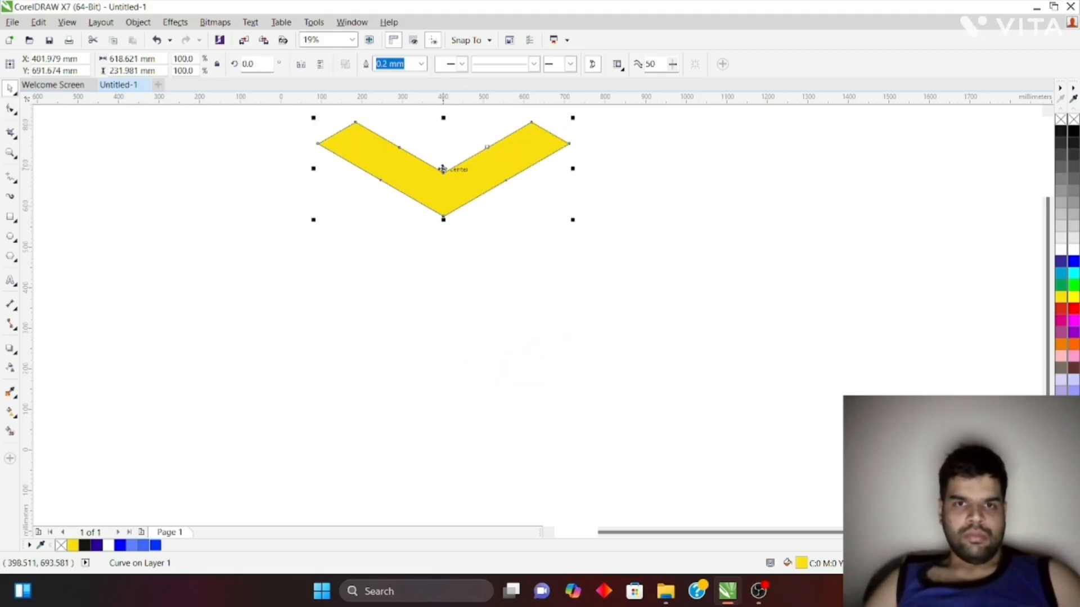
click(443, 170)
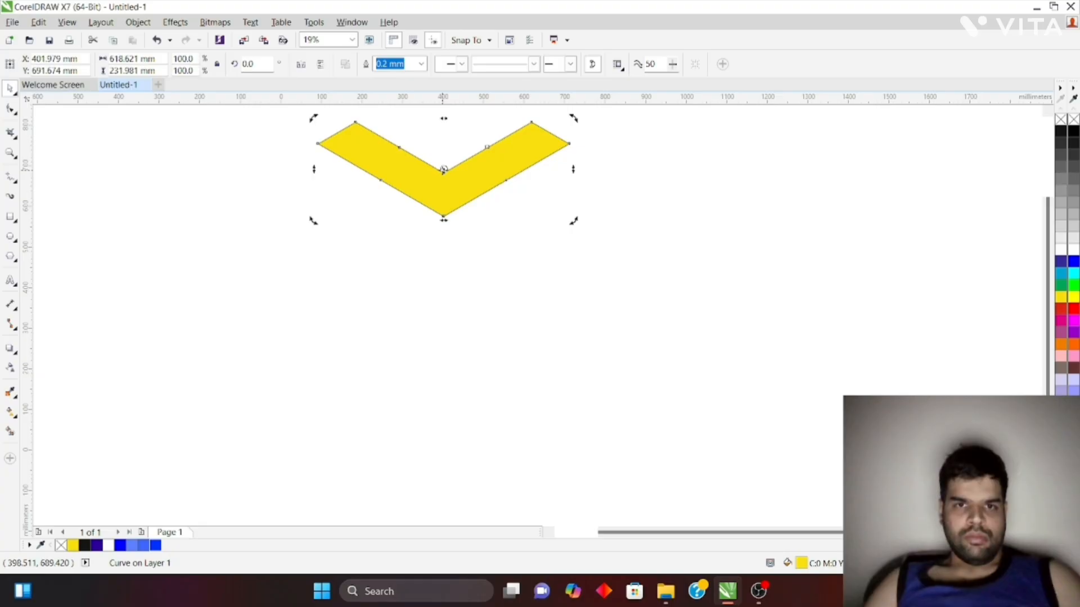
mouse_move(444, 169)
mouse_down()
mouse_move(434, 211)
mouse_move(444, 221)
mouse_up()
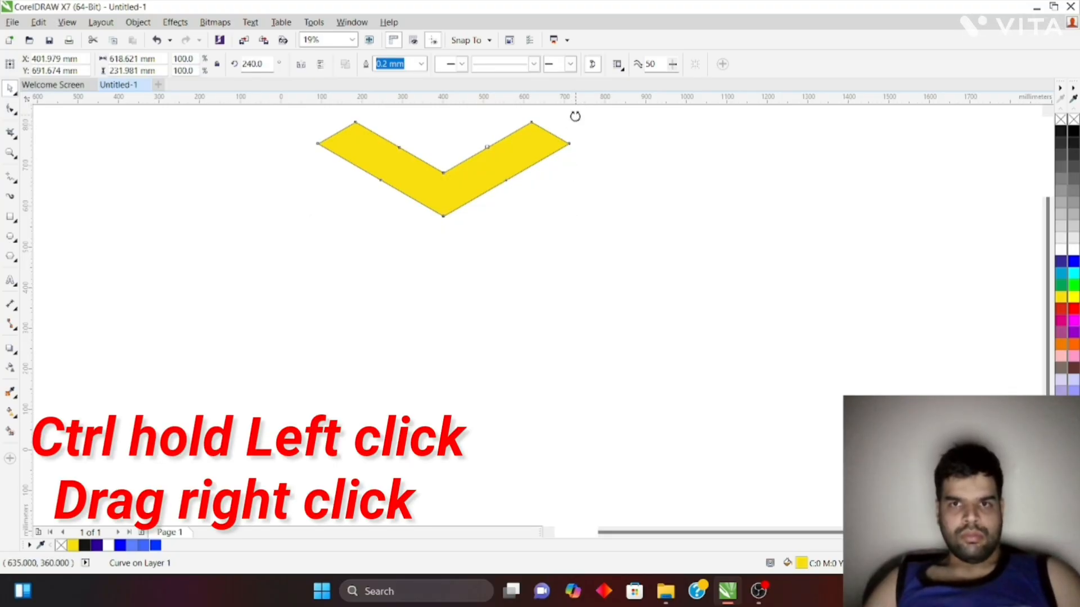
Rotate a copy of the V shape by 240° about its lower tip and repeat the duplication to complete a three-armed Y
drag(574, 117, 467, 323)
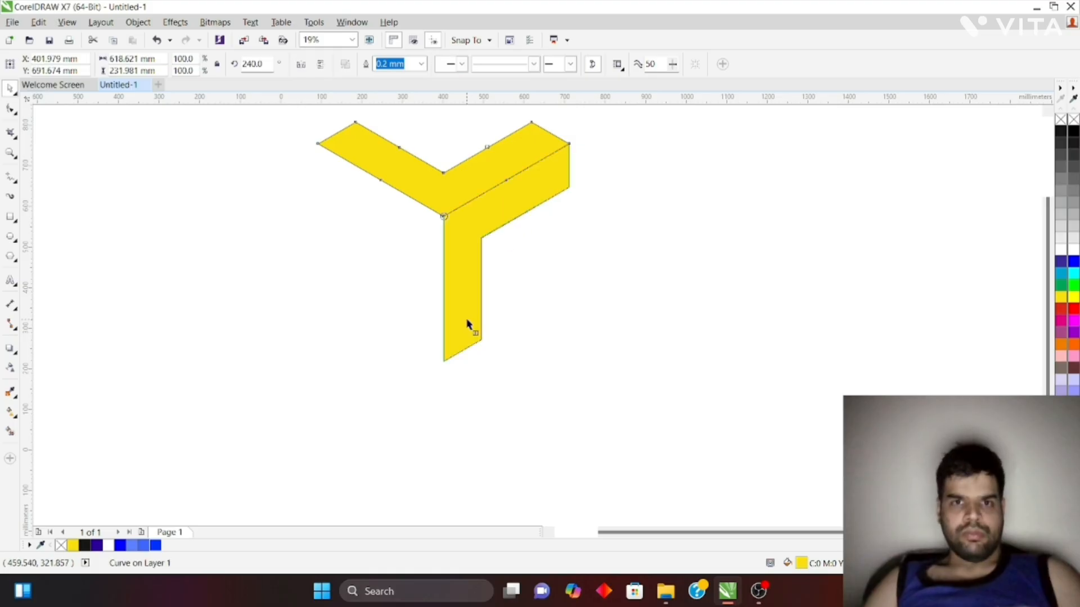
key(ctrl+r)
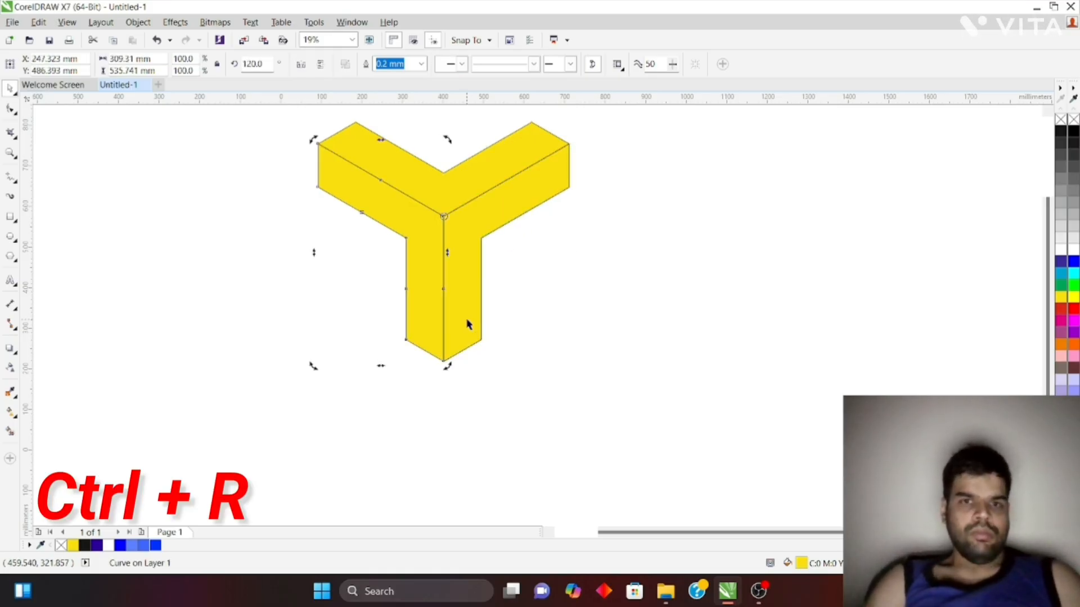
mouse_move(466, 323)
mouse_down()
mouse_move(452, 186)
mouse_move(474, 245)
mouse_move(475, 320)
mouse_move(463, 321)
mouse_up()
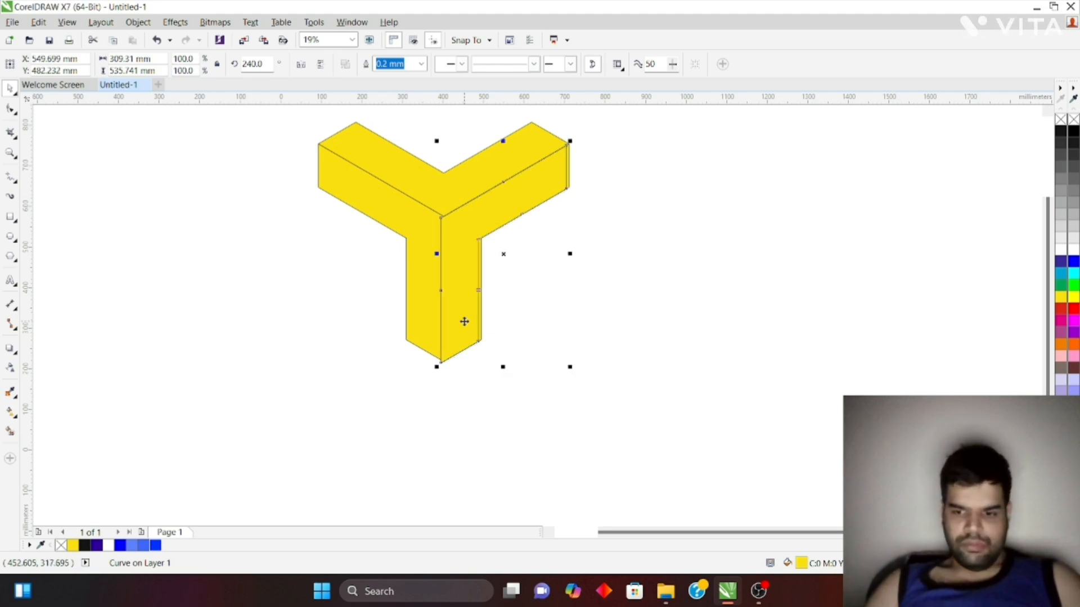
key(Escape)
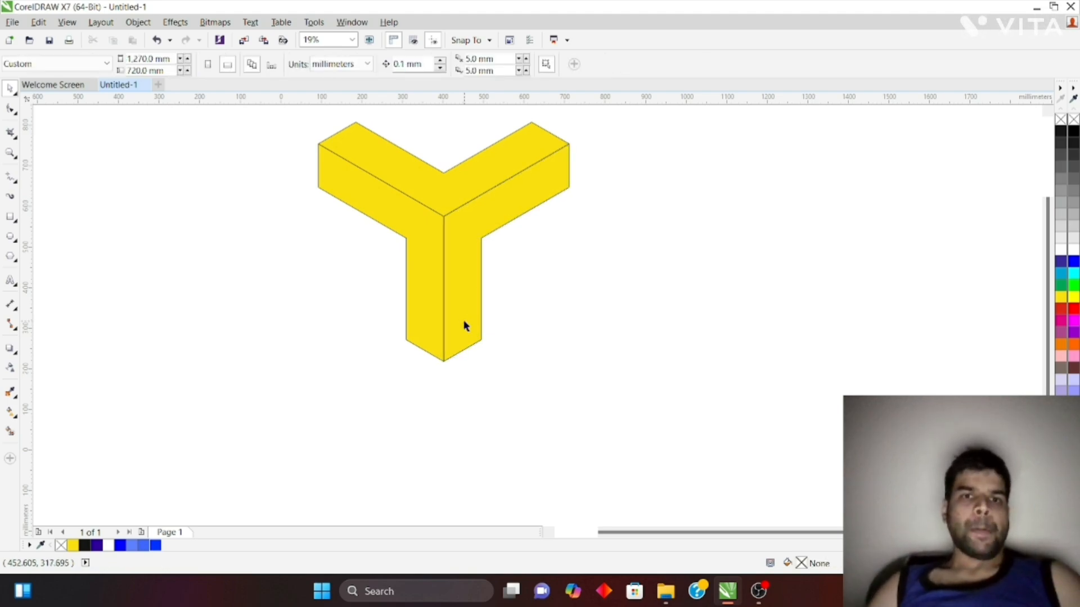
Apply an elliptical fountain fill to the upper V piece with the Interactive Fill tool
click(472, 181)
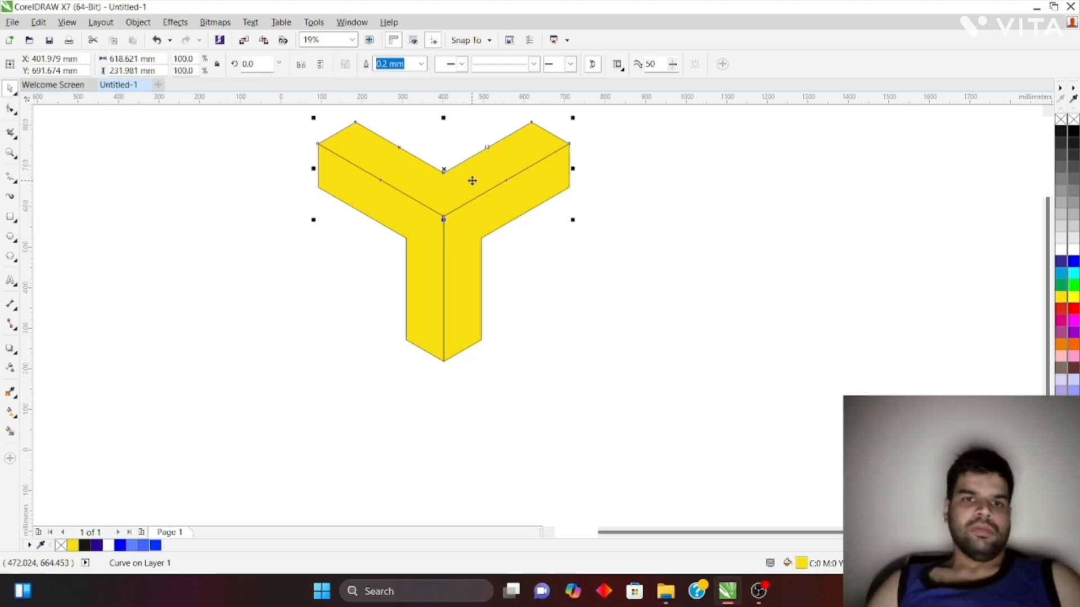
click(14, 412)
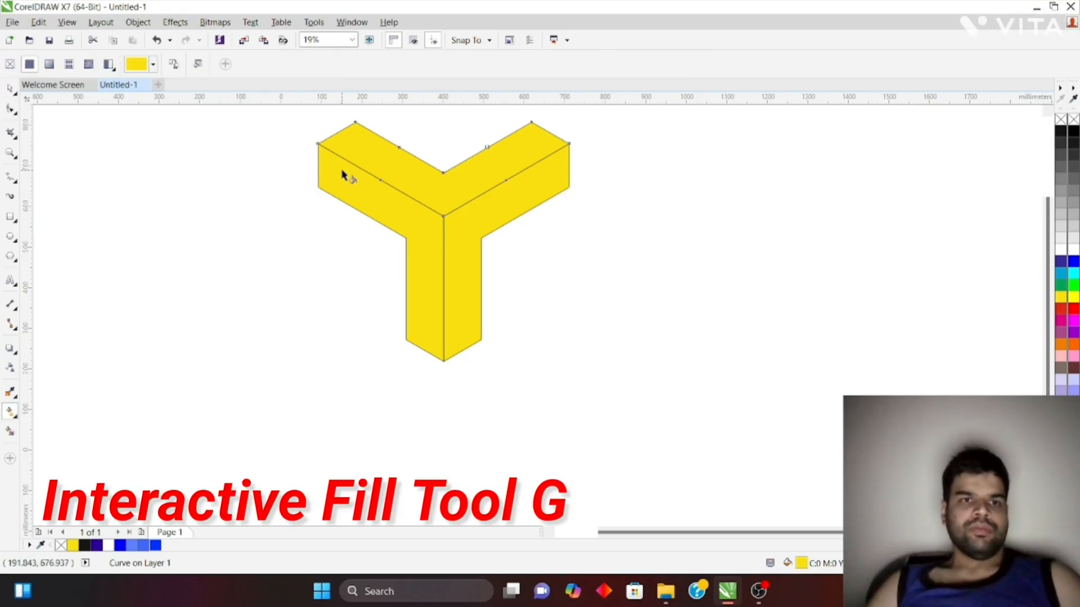
click(49, 63)
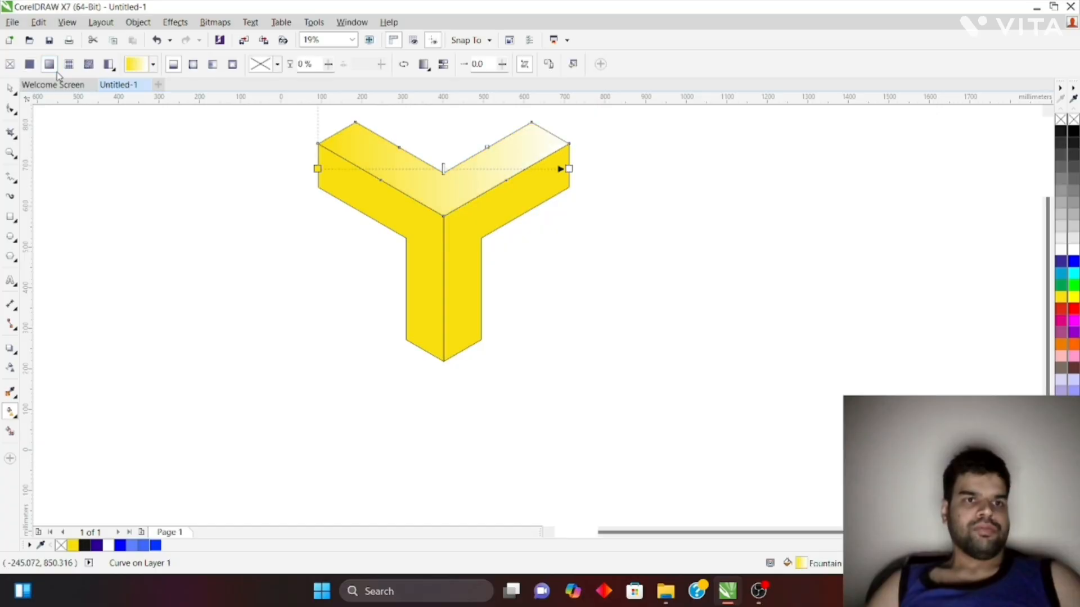
click(192, 65)
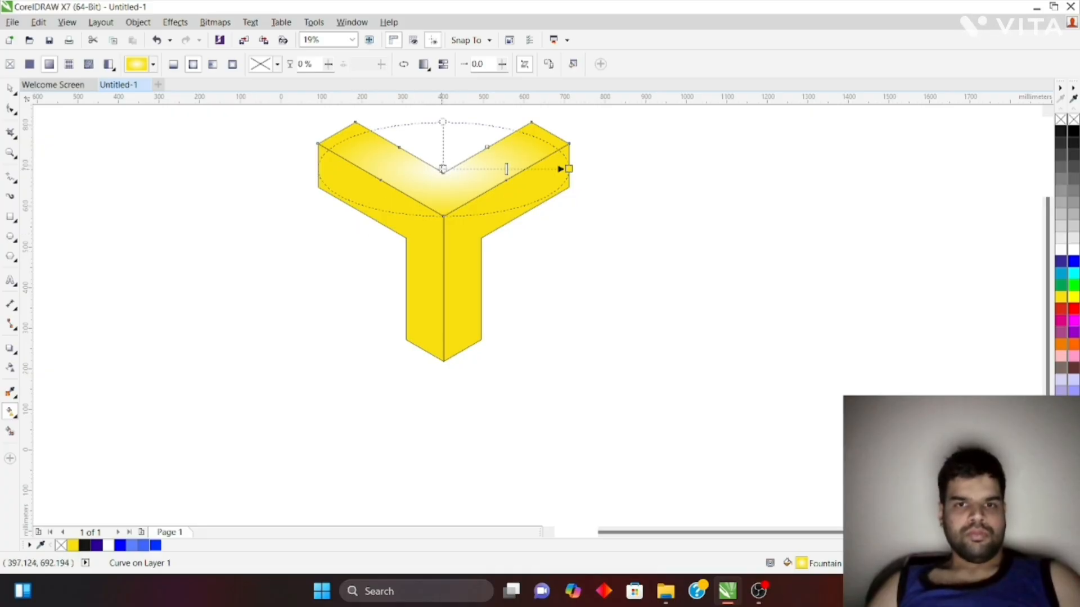
Centre the elliptical gradient on the V piece's lower tip and stretch its two axes to the piece's outer corners
drag(444, 169, 449, 221)
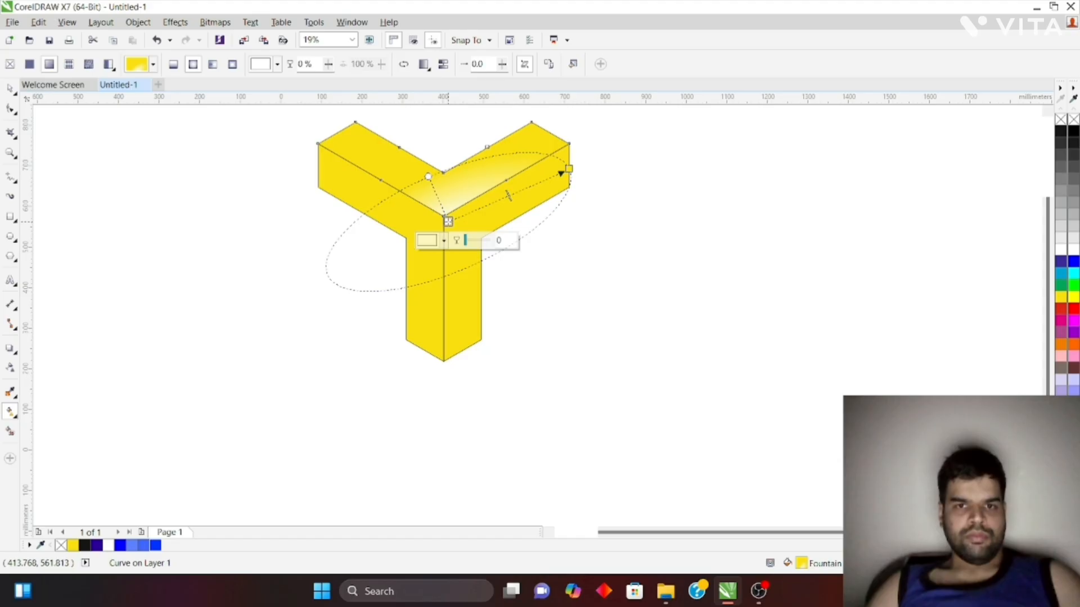
drag(449, 221, 443, 216)
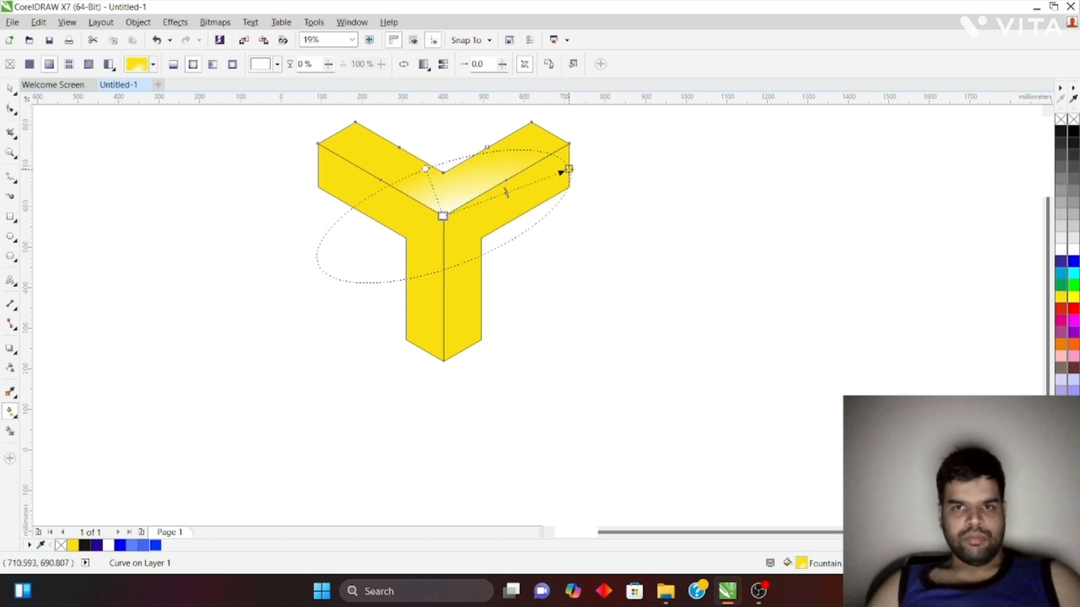
drag(562, 171, 568, 146)
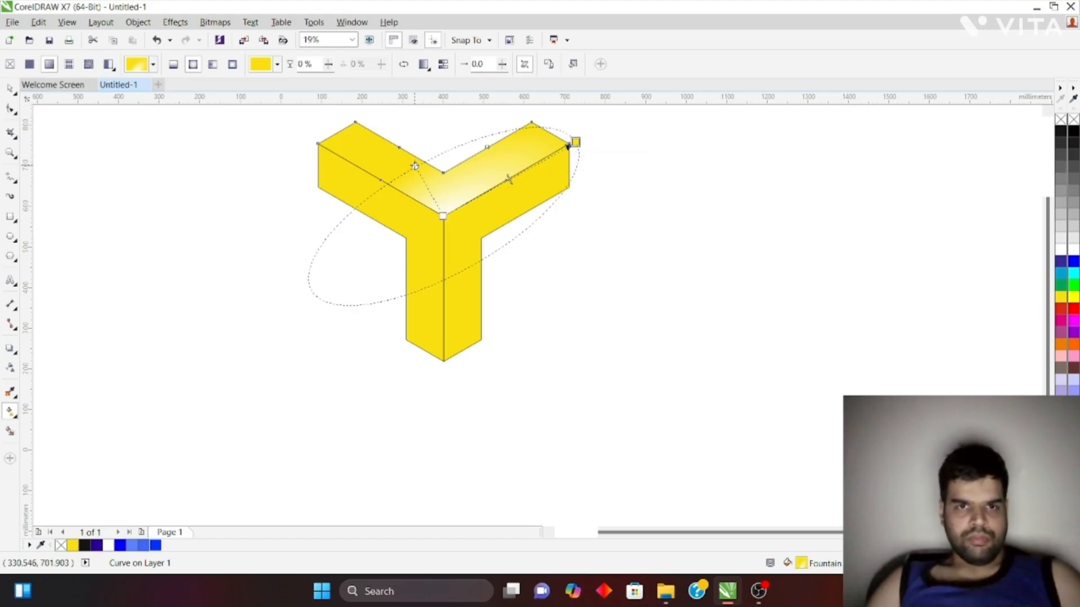
drag(414, 165, 317, 142)
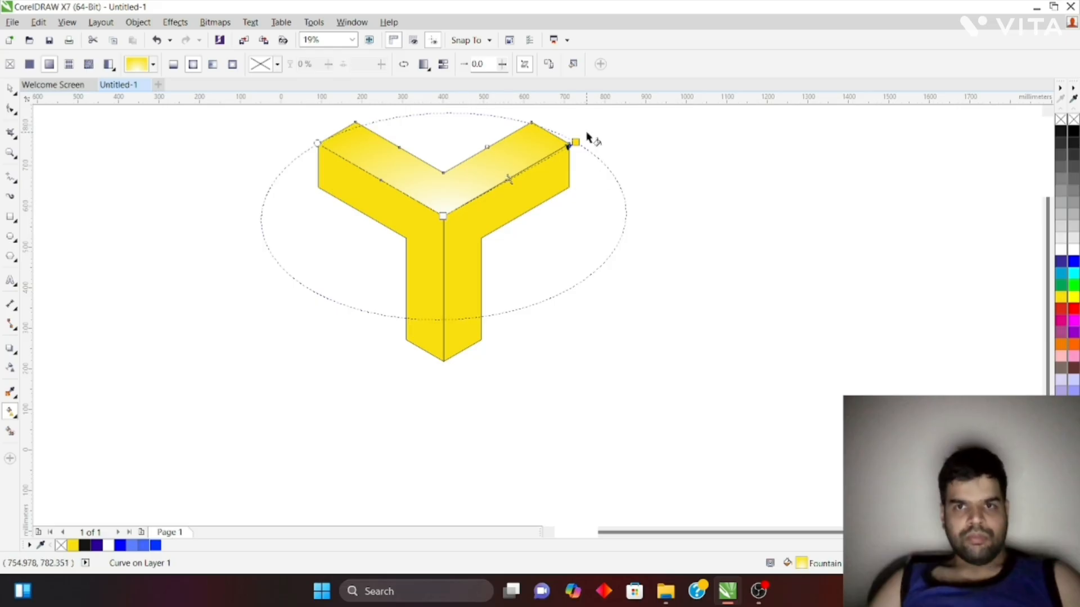
drag(571, 144, 562, 148)
click(563, 147)
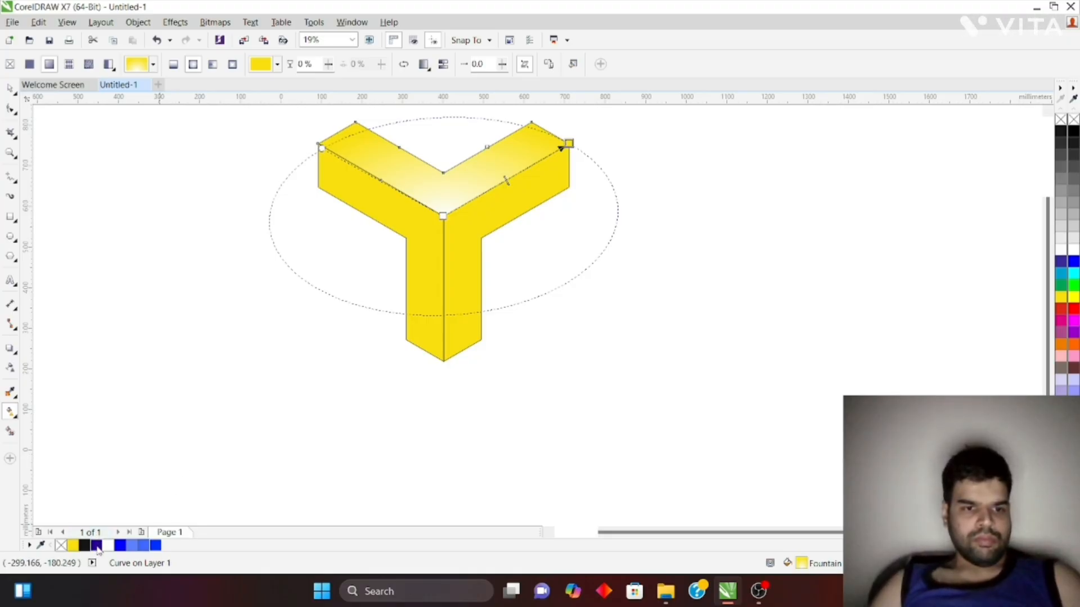
Colour the gradient's outer end dark violet-blue and add a pure blue node at about 64% along it
click(97, 546)
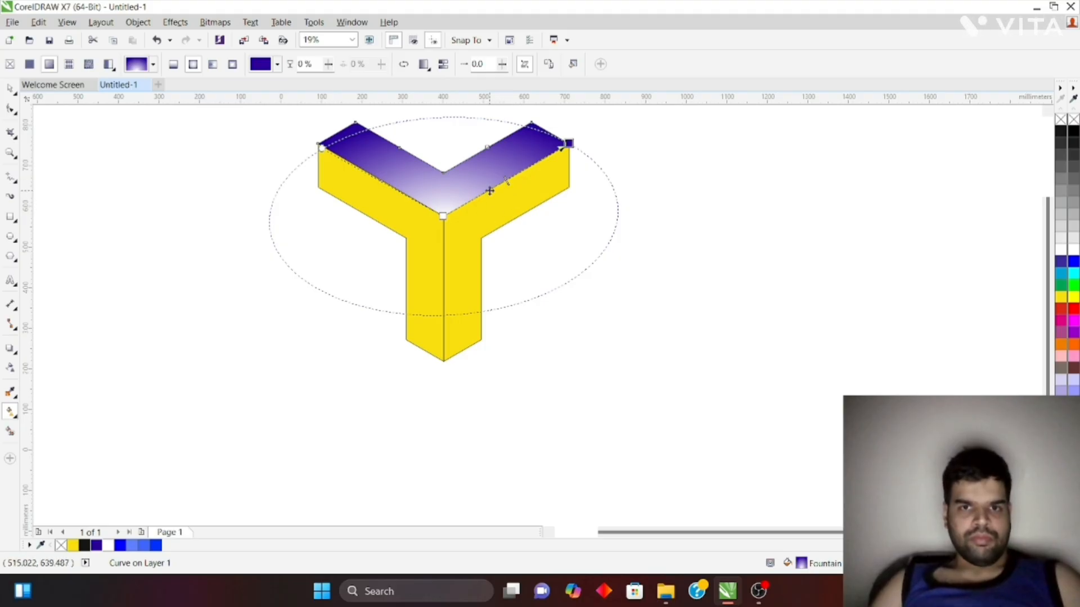
double_click(490, 191)
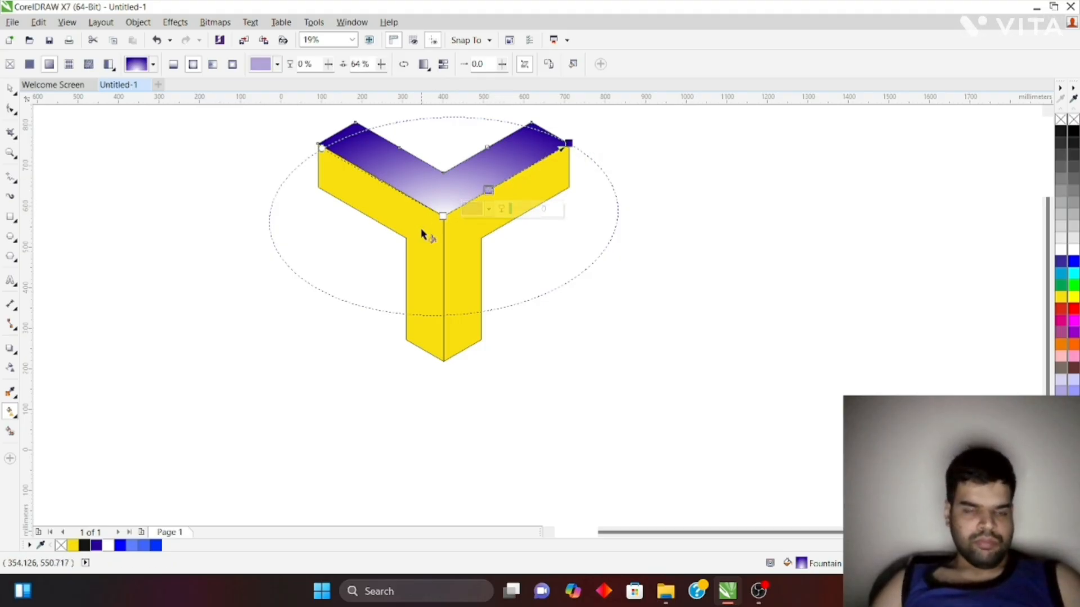
click(121, 546)
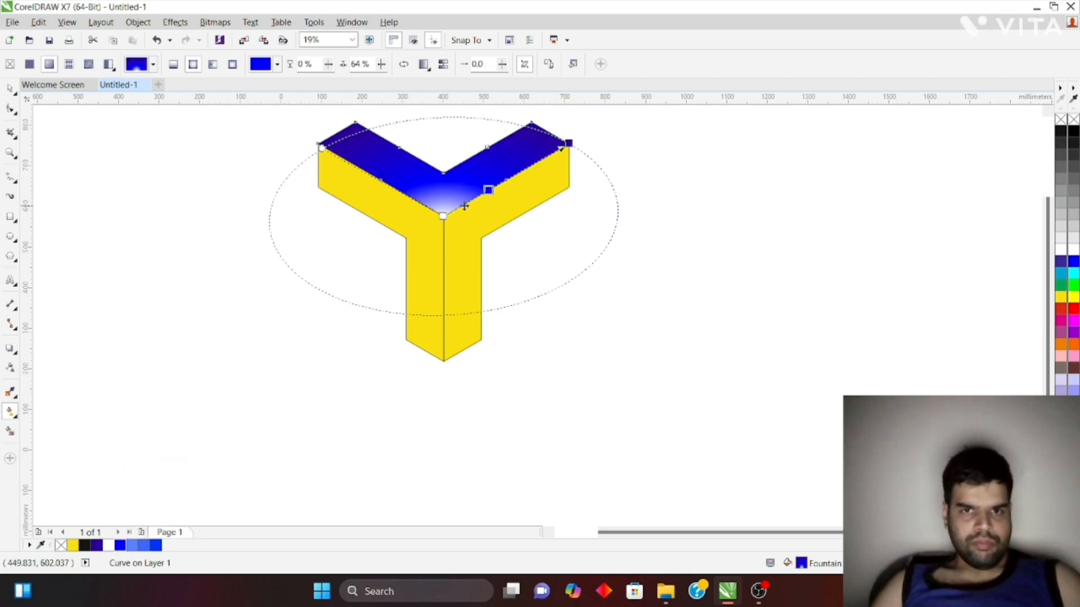
Recolour the centre of the upper V piece's elliptical gradient from the palette's blue shades as a light blue
click(443, 215)
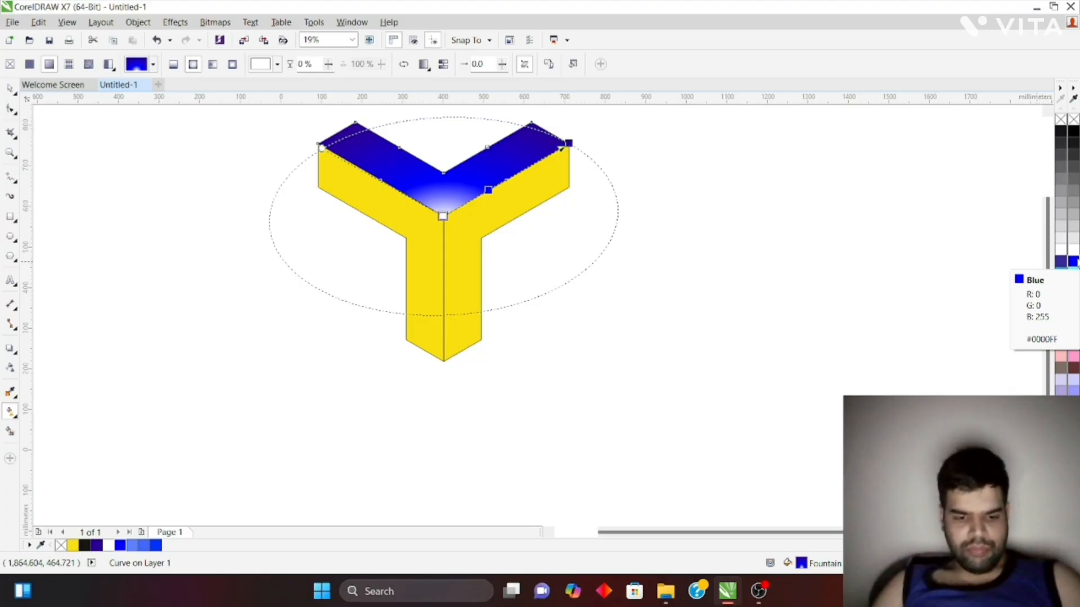
click(1073, 261)
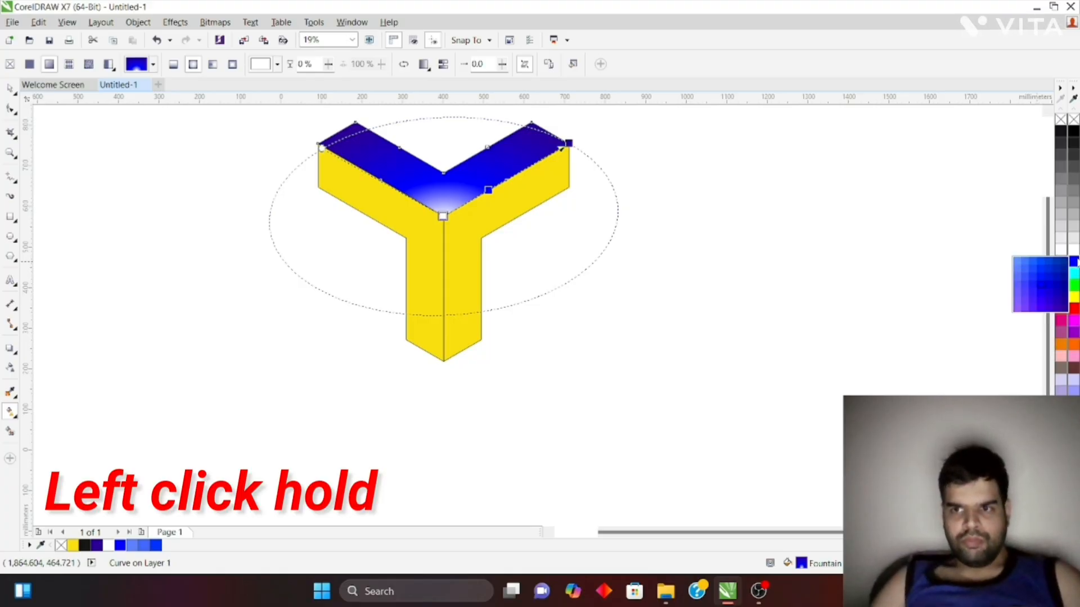
click(1026, 268)
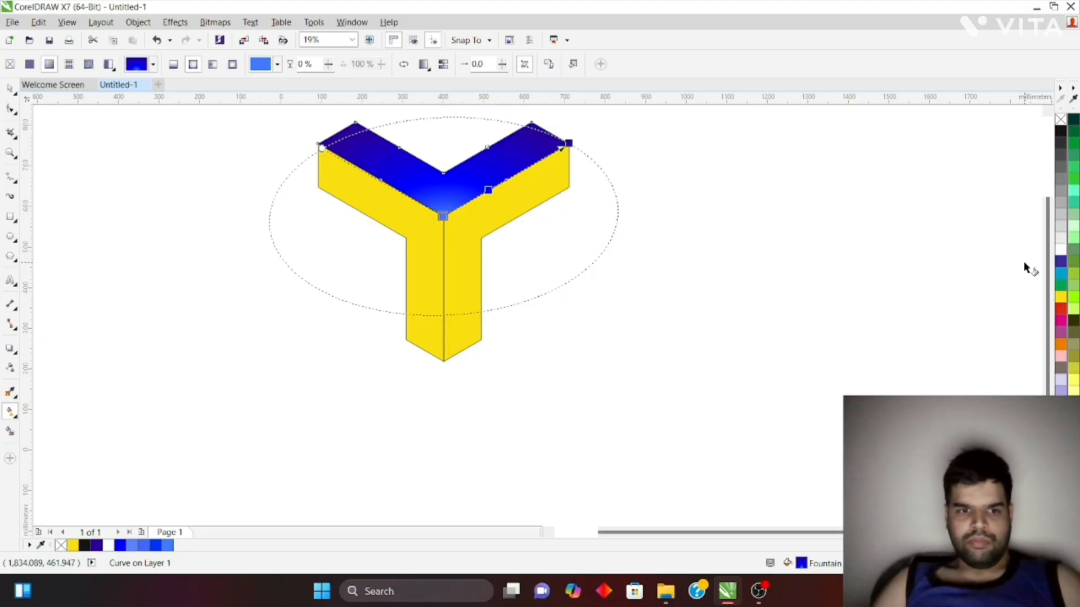
Give the left yellow piece an elliptical fountain fill and stretch its axes to the piece's bottom tip and lower outer corner
click(433, 236)
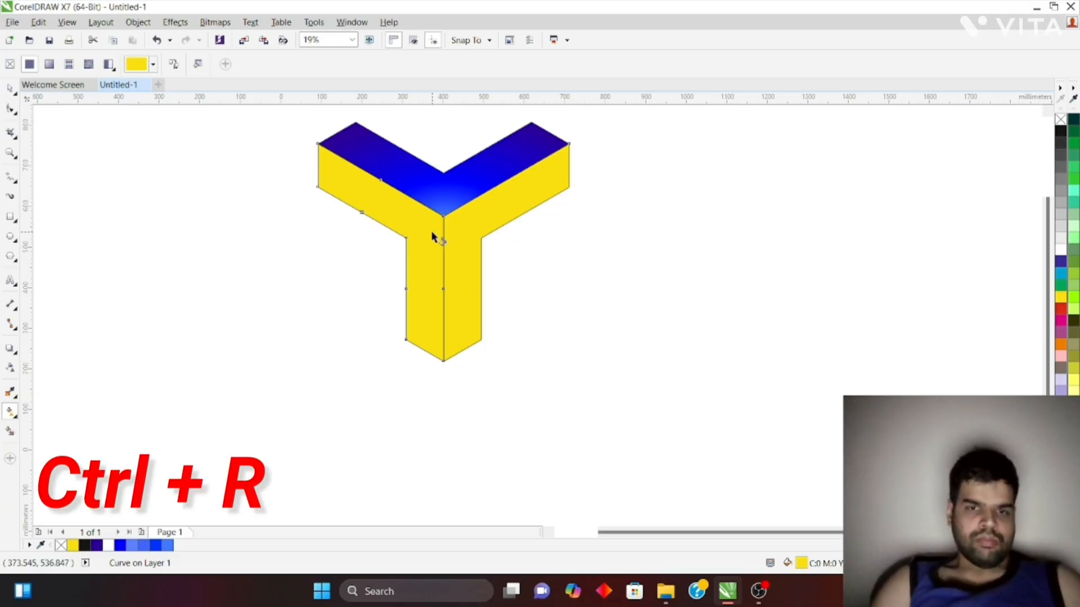
key(ctrl+r)
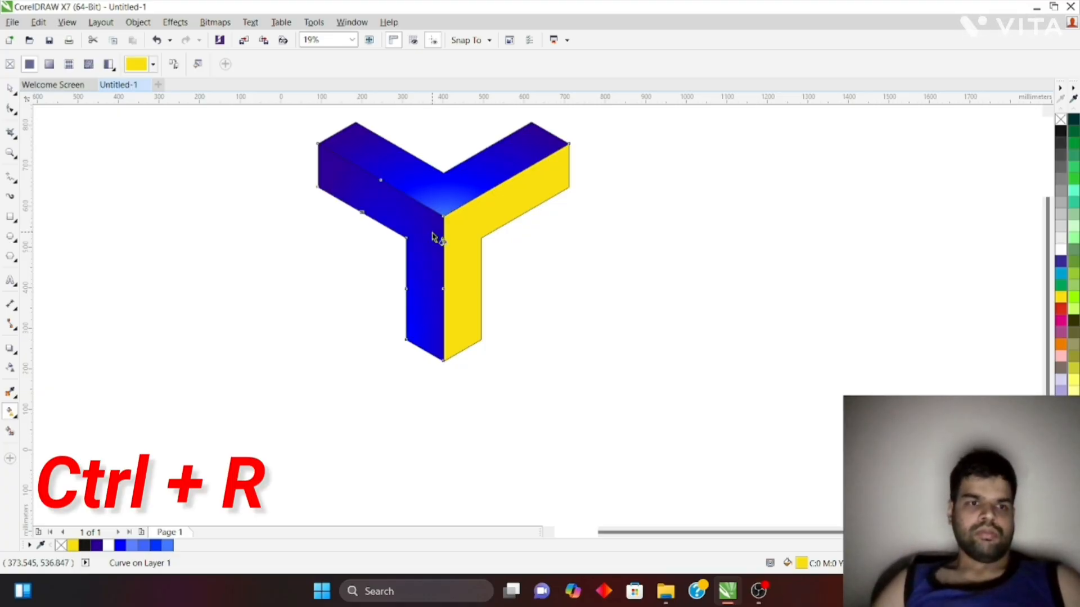
click(50, 64)
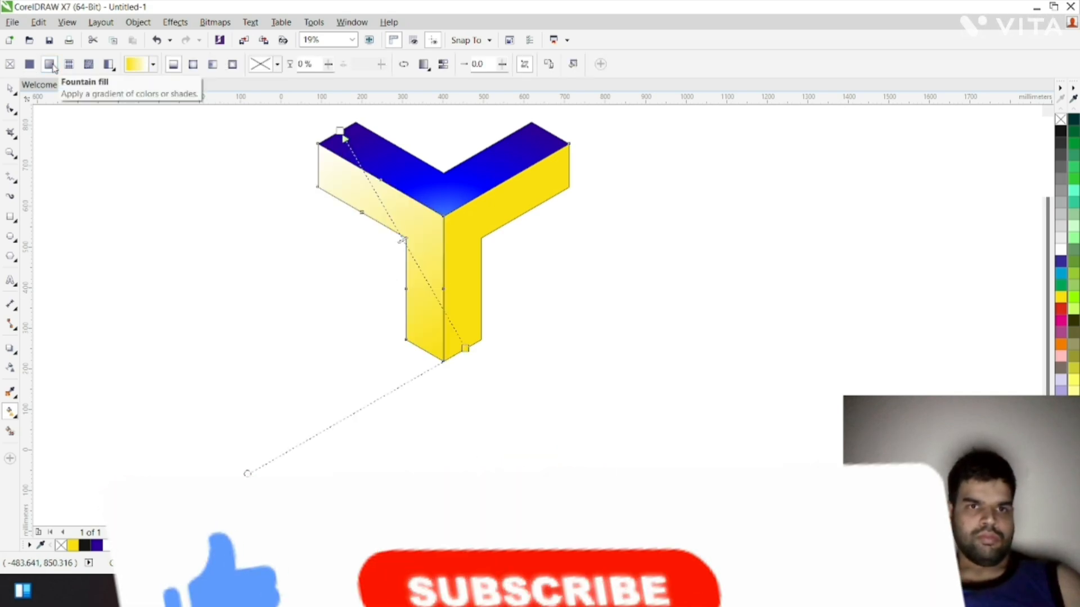
click(192, 67)
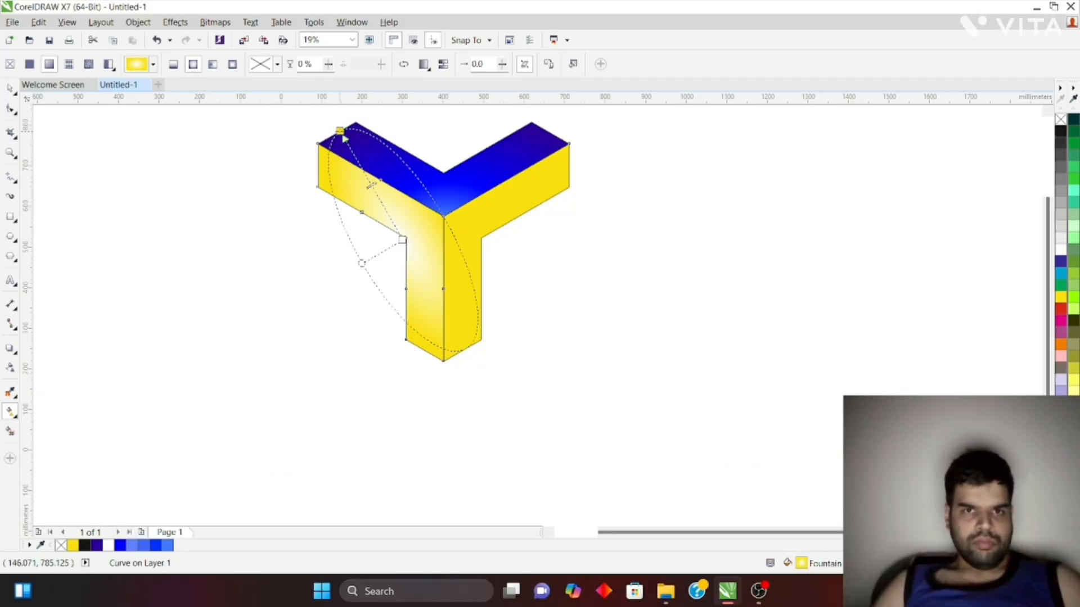
drag(343, 135, 443, 361)
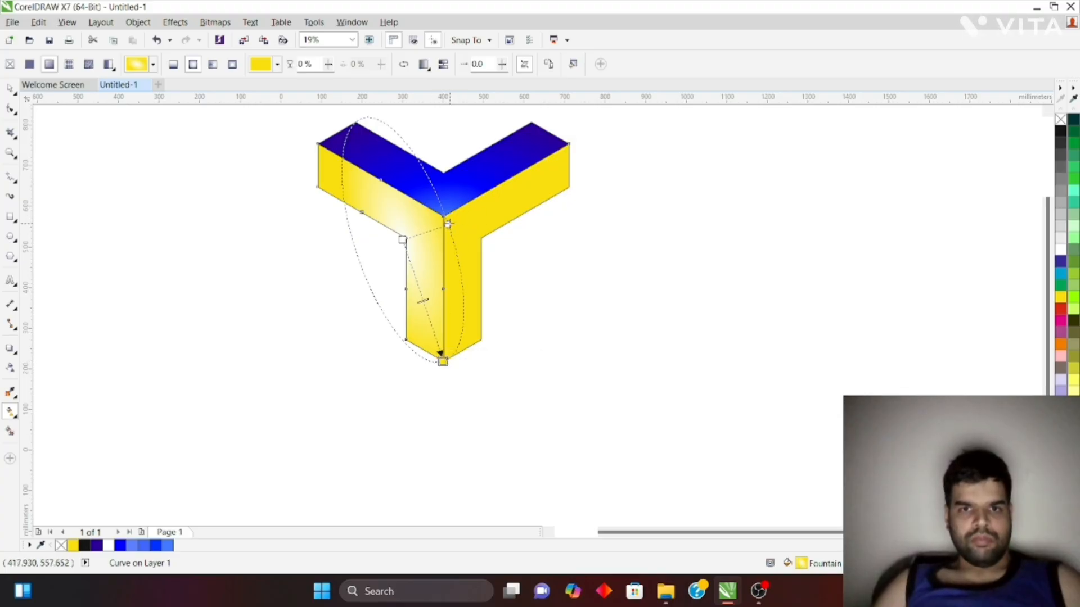
drag(448, 224, 317, 187)
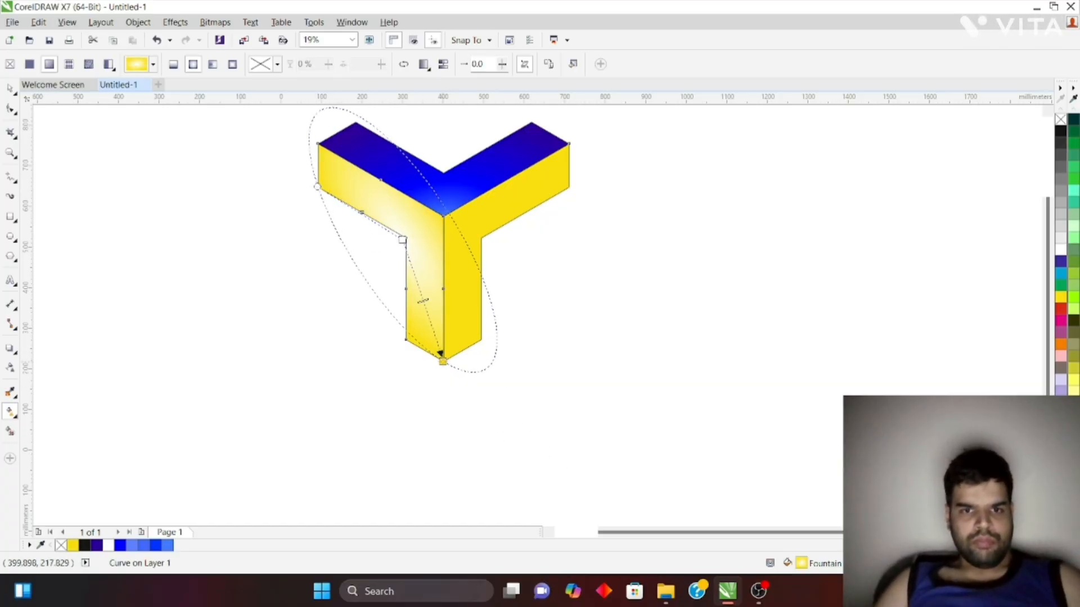
Colour the left piece's gradient dark violet-blue at its outer end, medium blue at a new 64% node and #0032FE at its centre
click(442, 361)
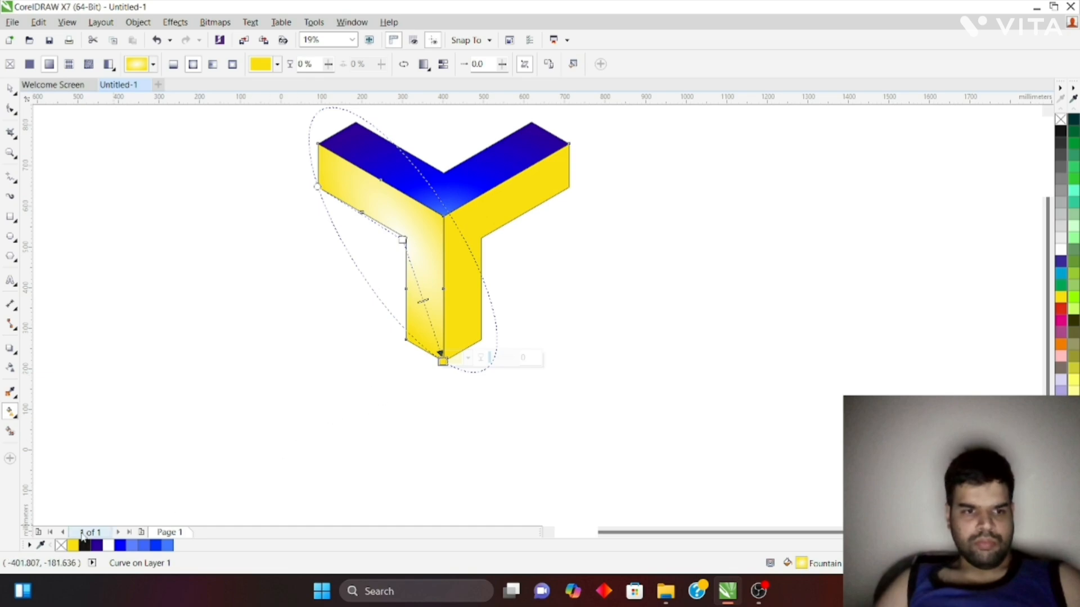
click(98, 546)
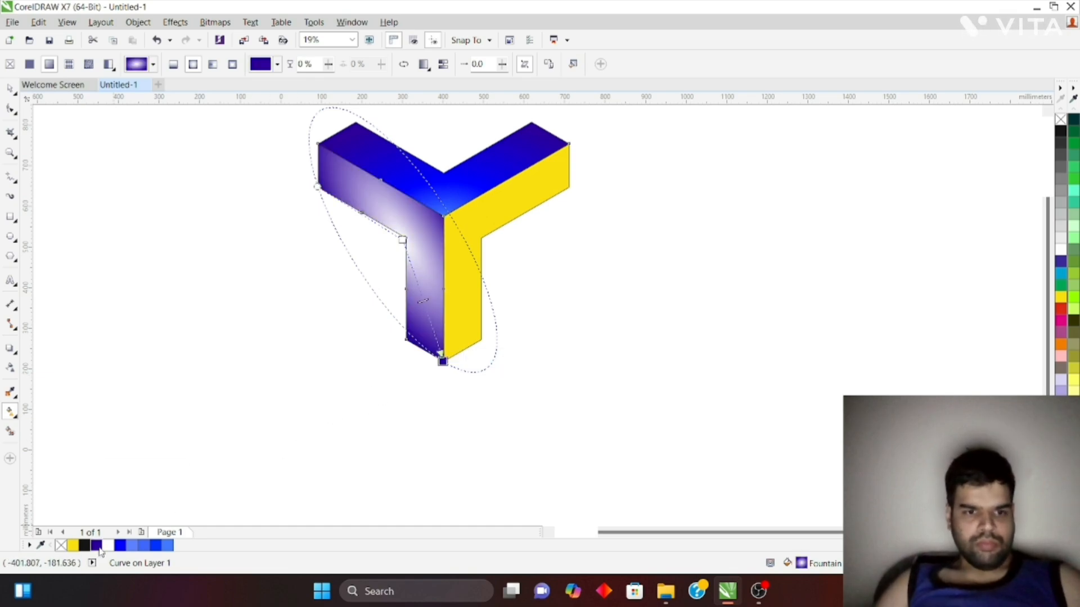
double_click(417, 288)
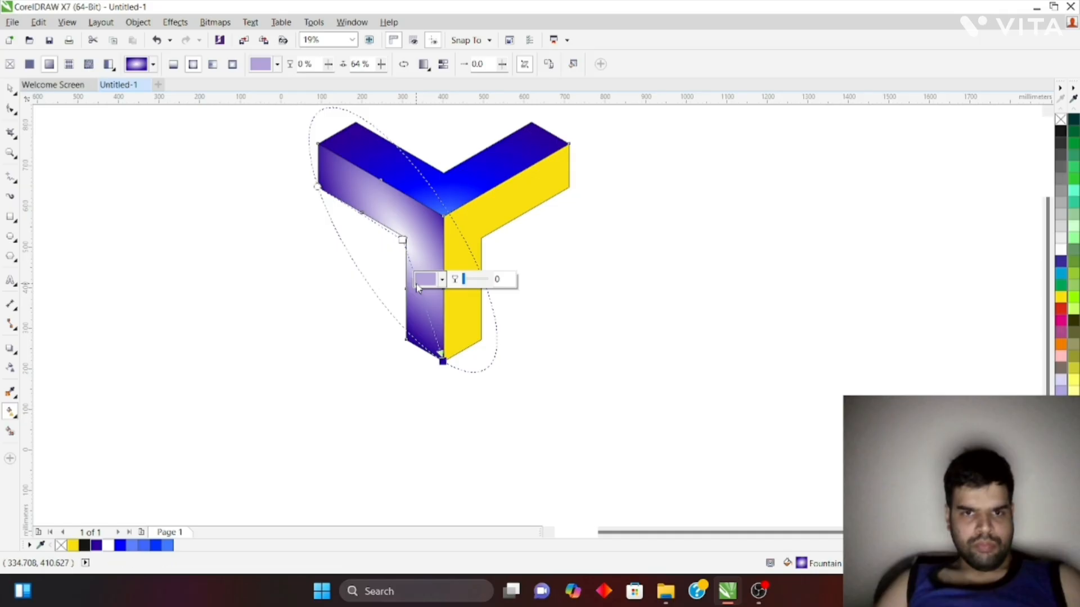
click(144, 547)
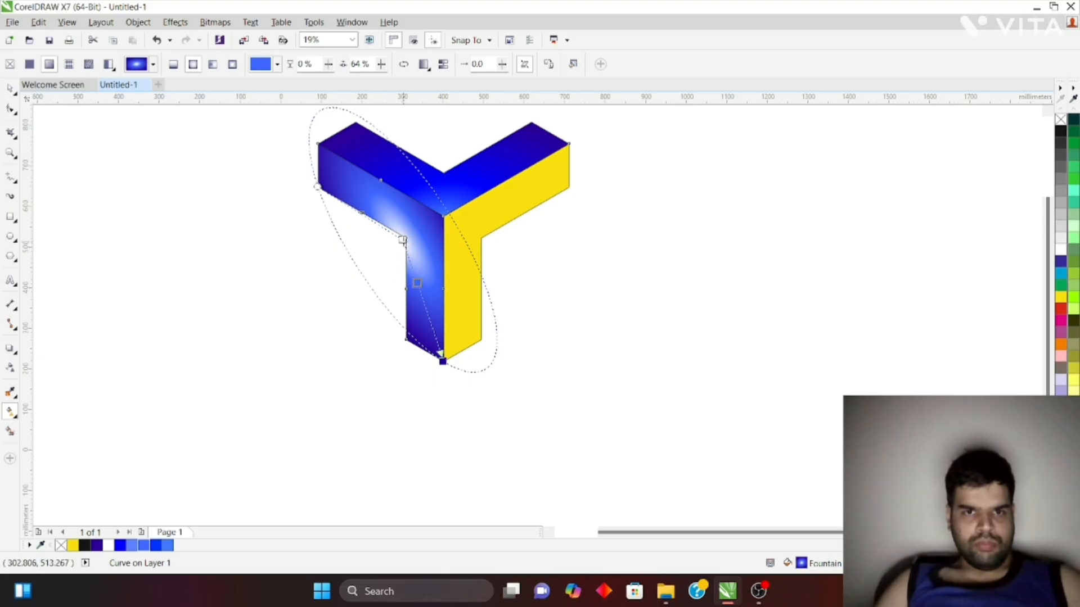
click(403, 240)
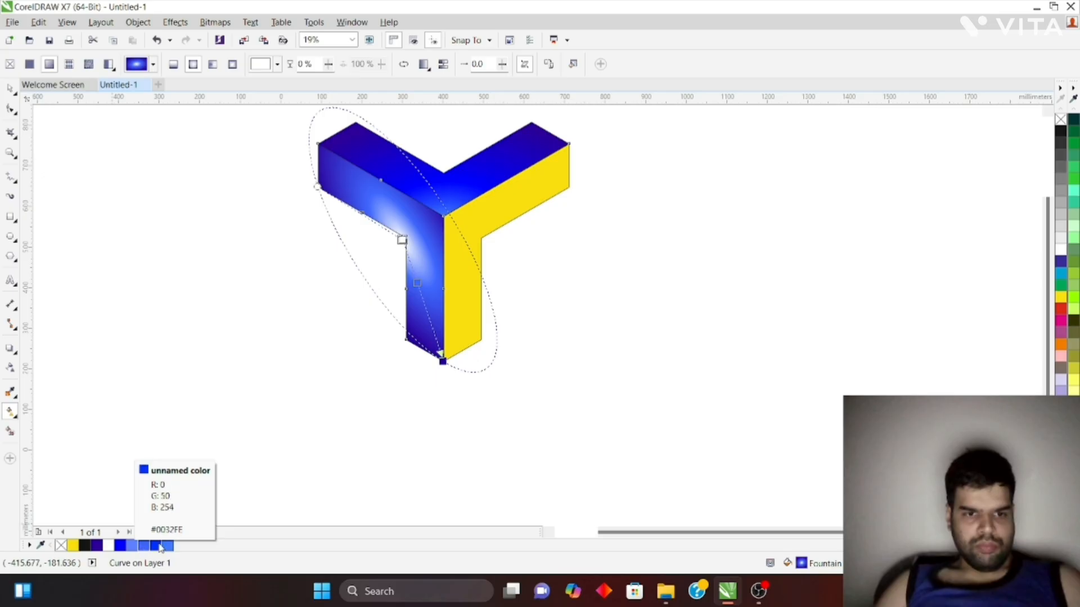
click(160, 548)
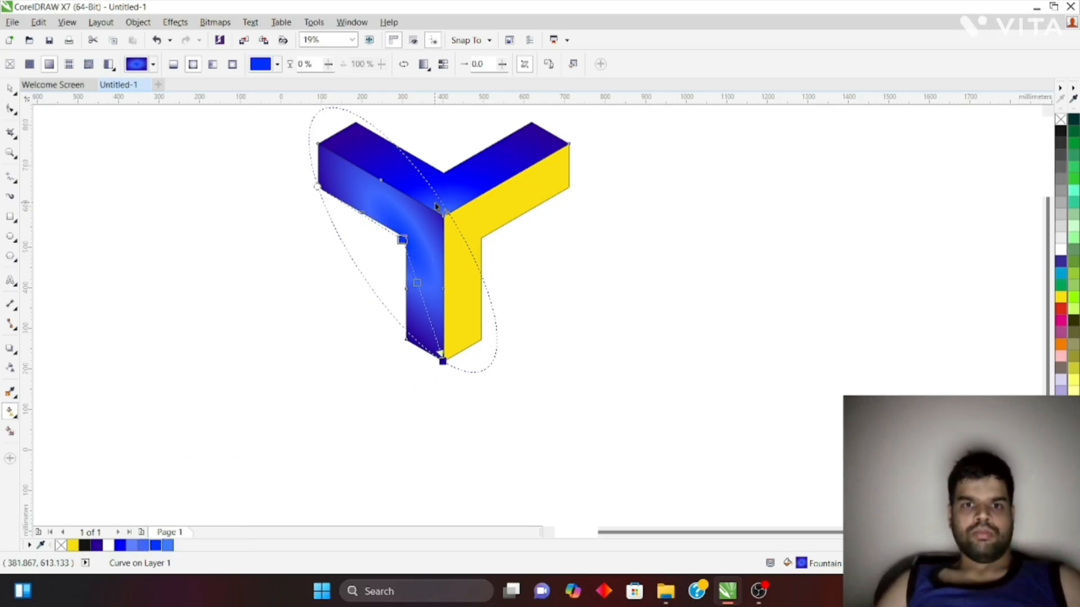
Apply an elliptical fountain fill to the remaining yellow piece on the right of the Y
click(467, 263)
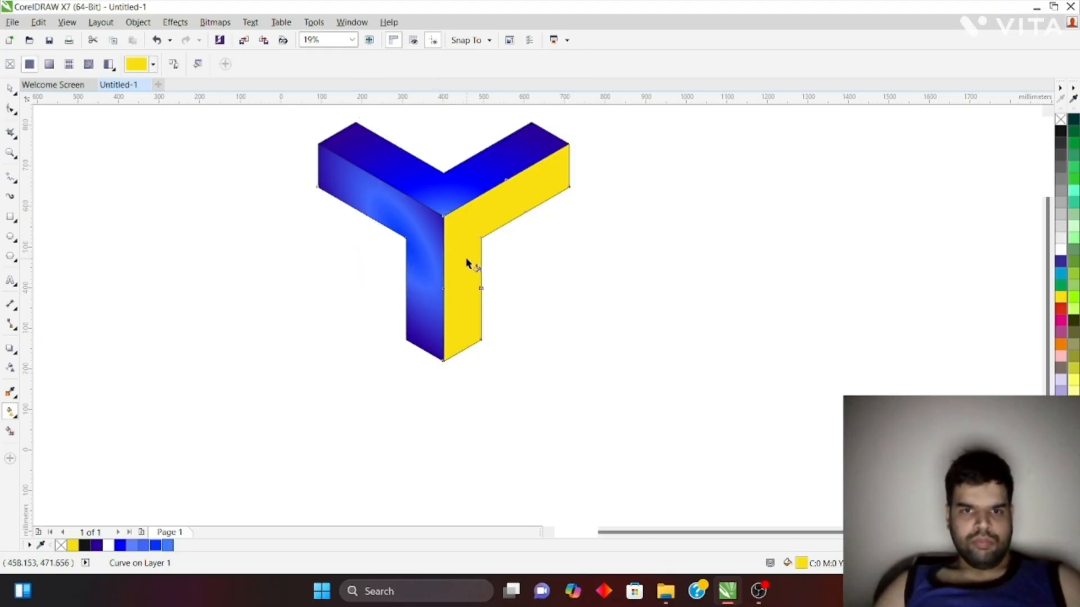
key(ctrl+r)
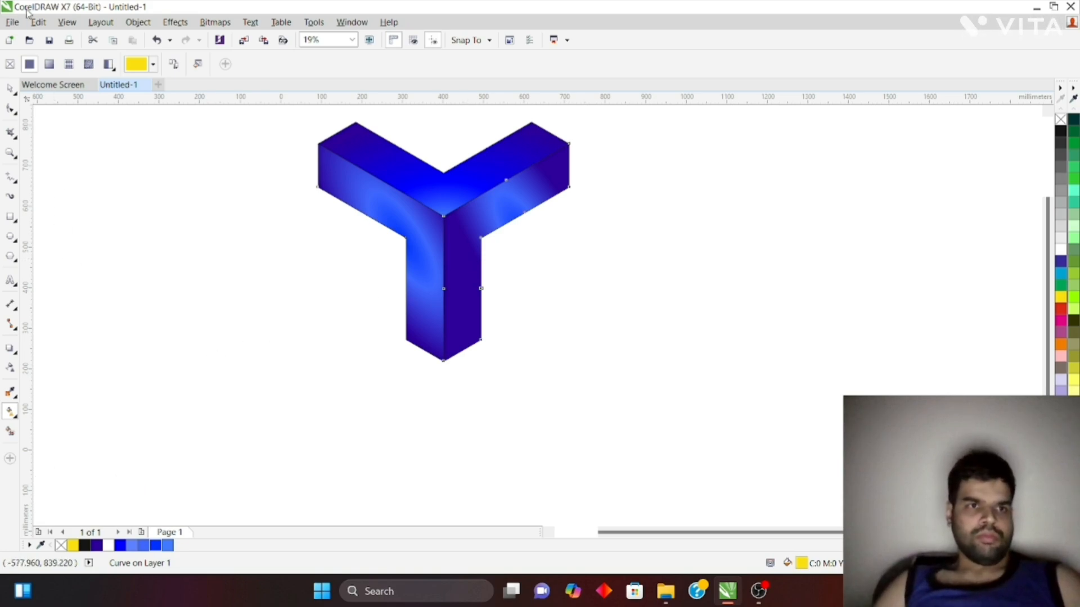
click(50, 65)
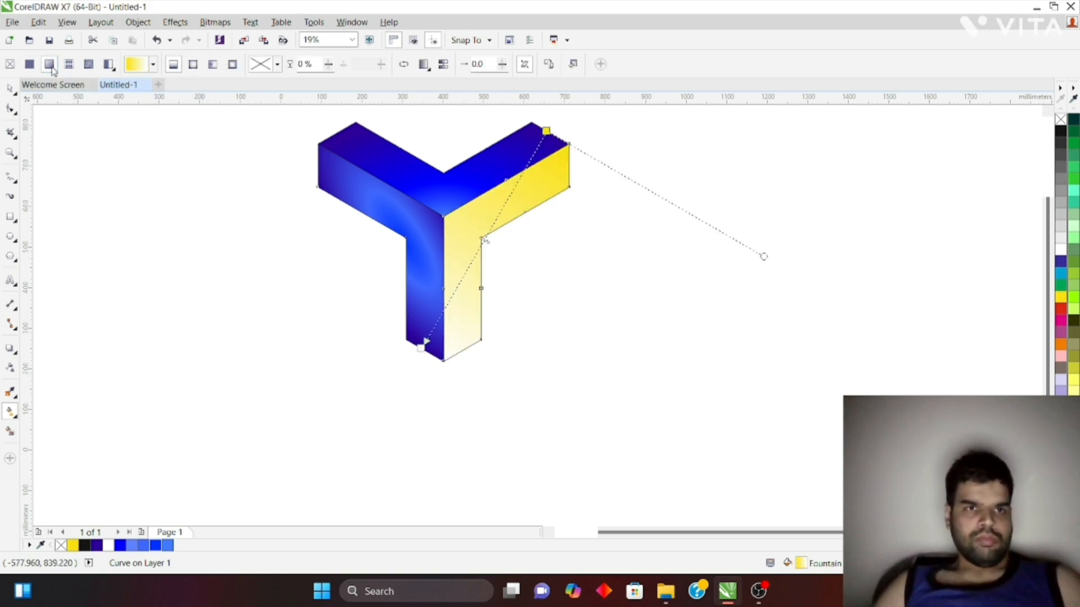
click(194, 65)
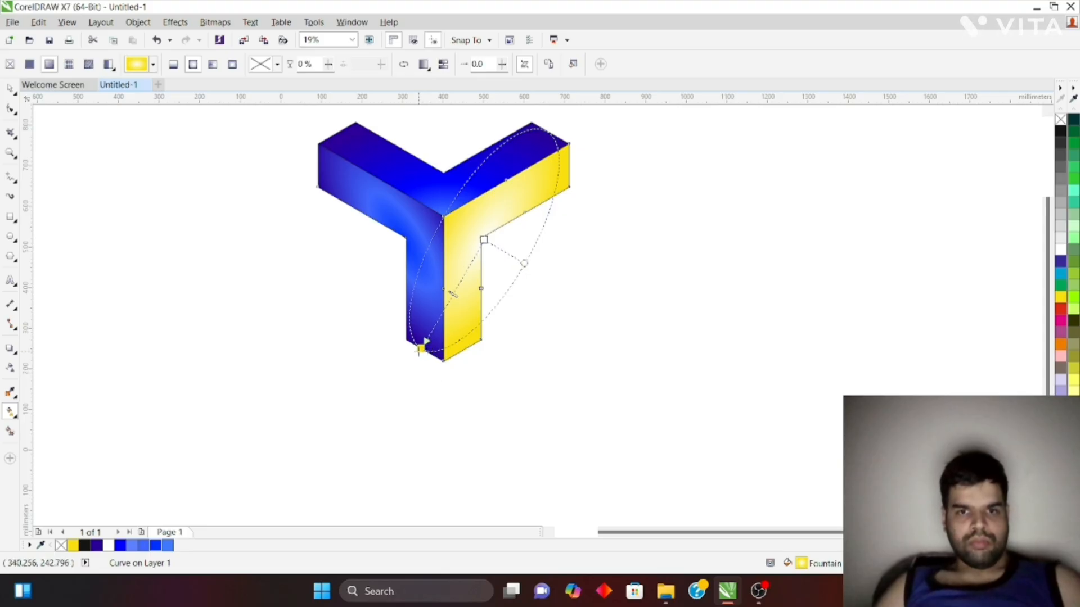
Centre the right piece's elliptical gradient on the Y's junction and stretch its axes to the bottom tip and upper outer corner
drag(423, 346, 444, 360)
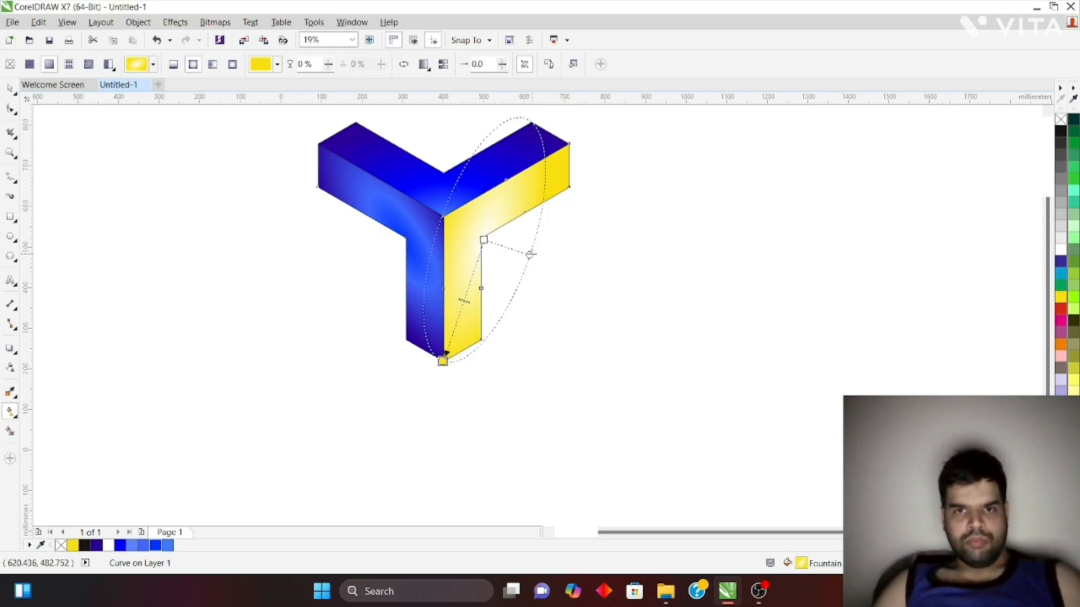
click(530, 254)
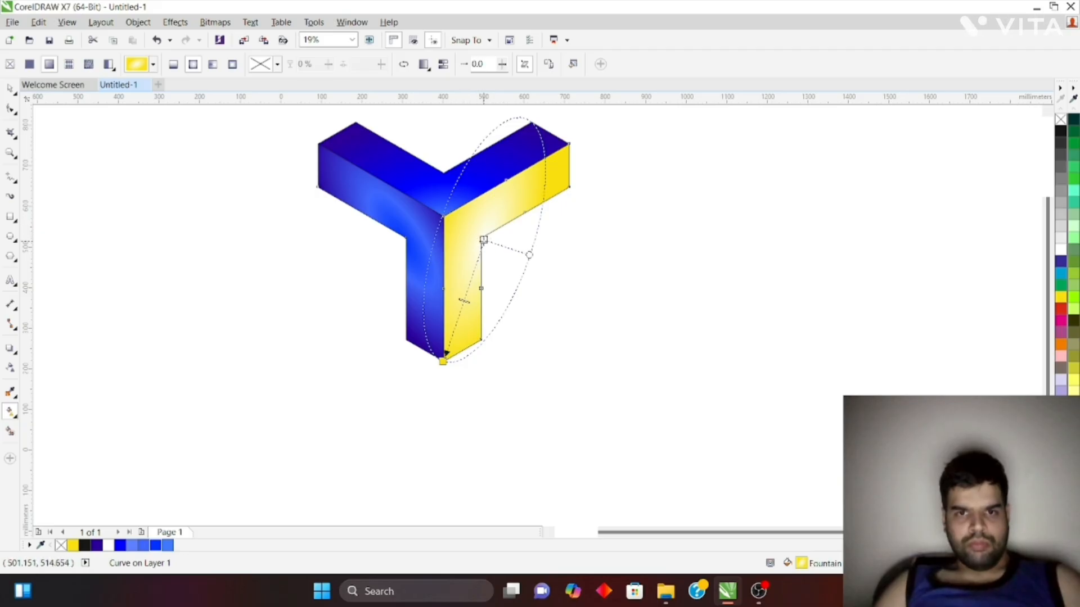
drag(484, 239, 443, 216)
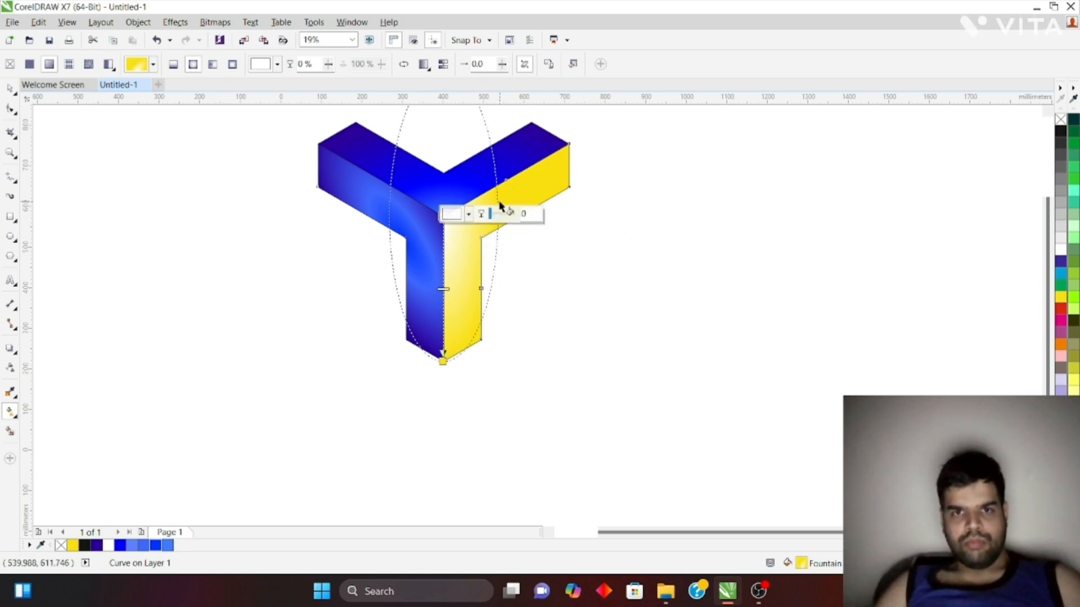
click(555, 177)
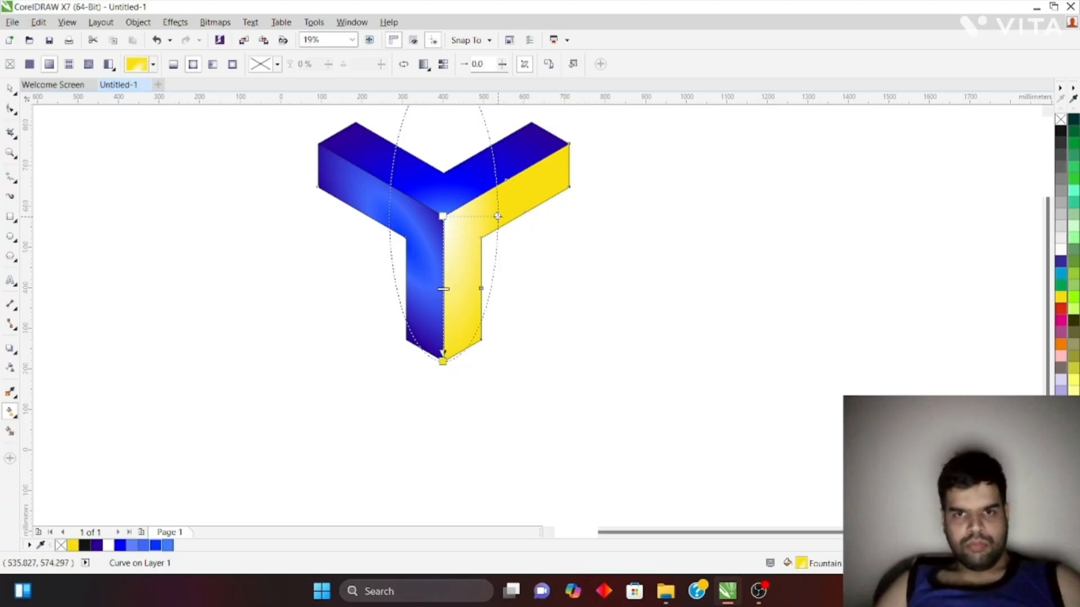
drag(498, 216, 569, 142)
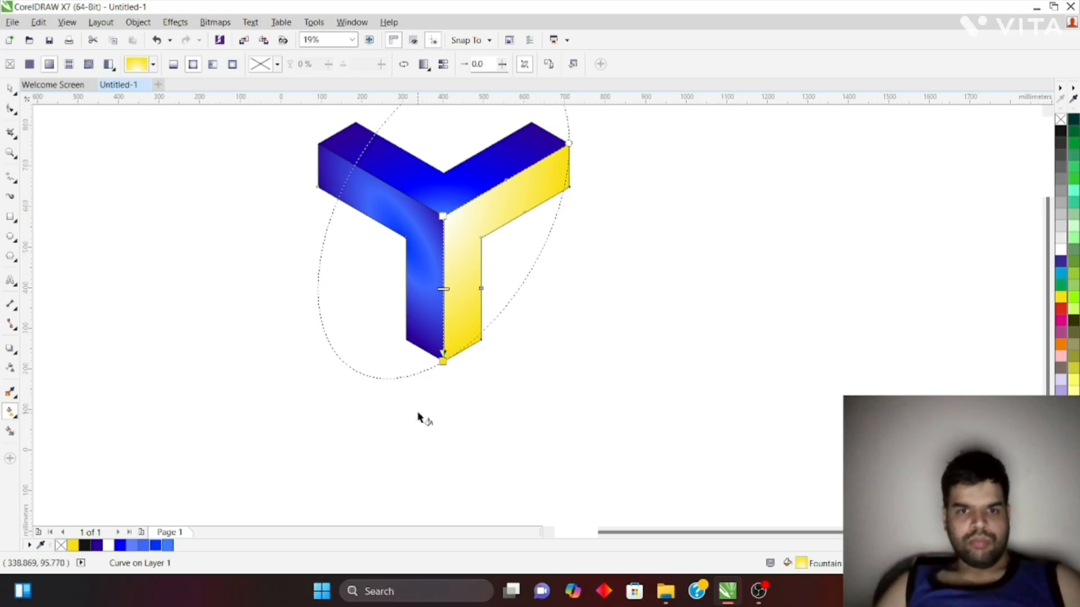
Colour the right piece's gradient dark violet-blue at its outer end, #6180FF at a new 57% node and pure blue #0000FF at its centre
click(442, 358)
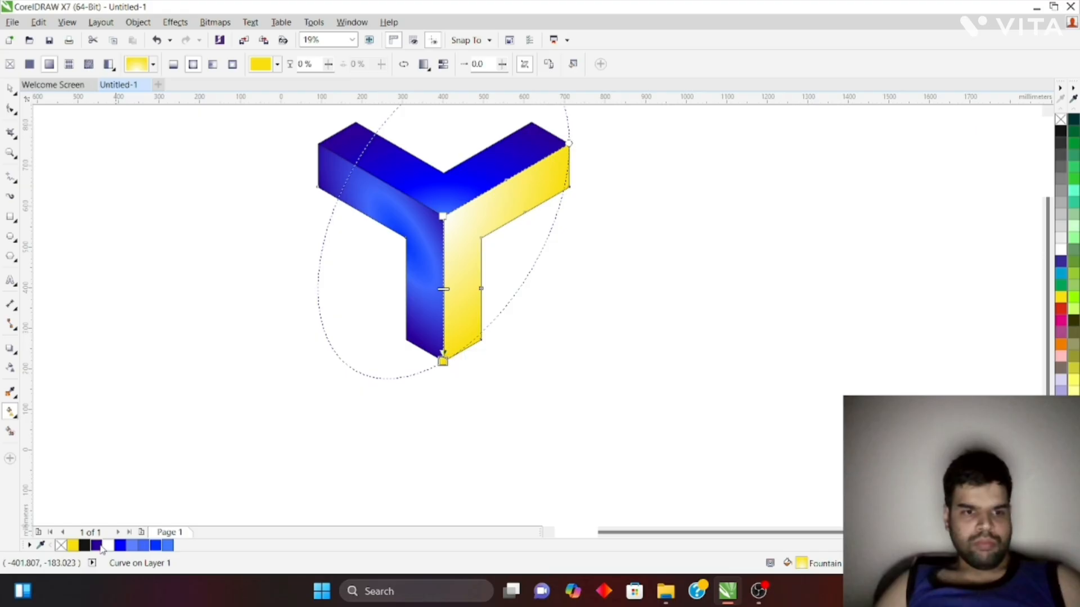
click(98, 546)
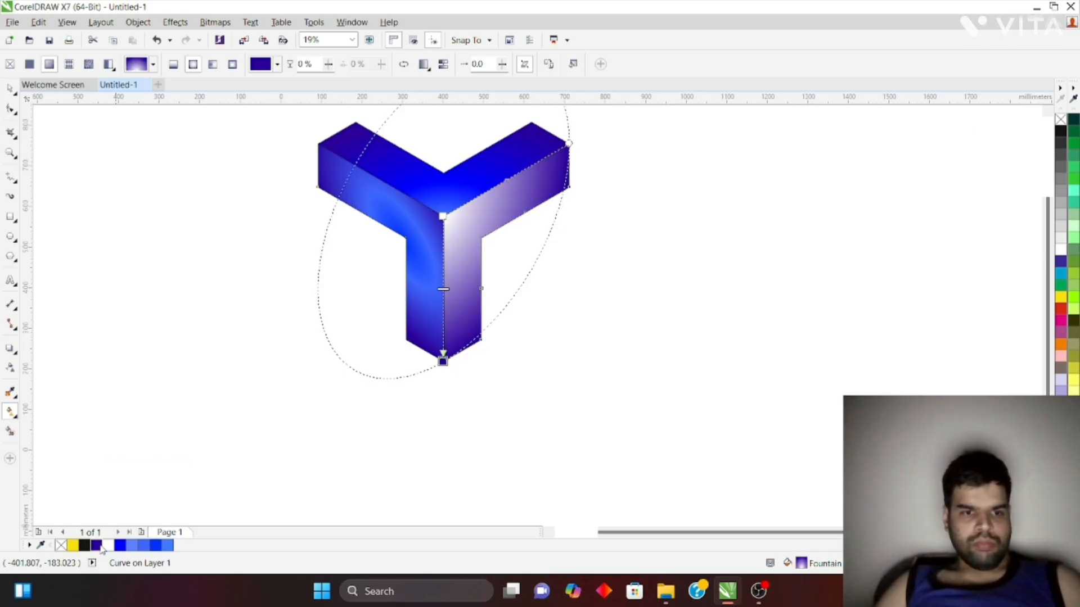
click(484, 194)
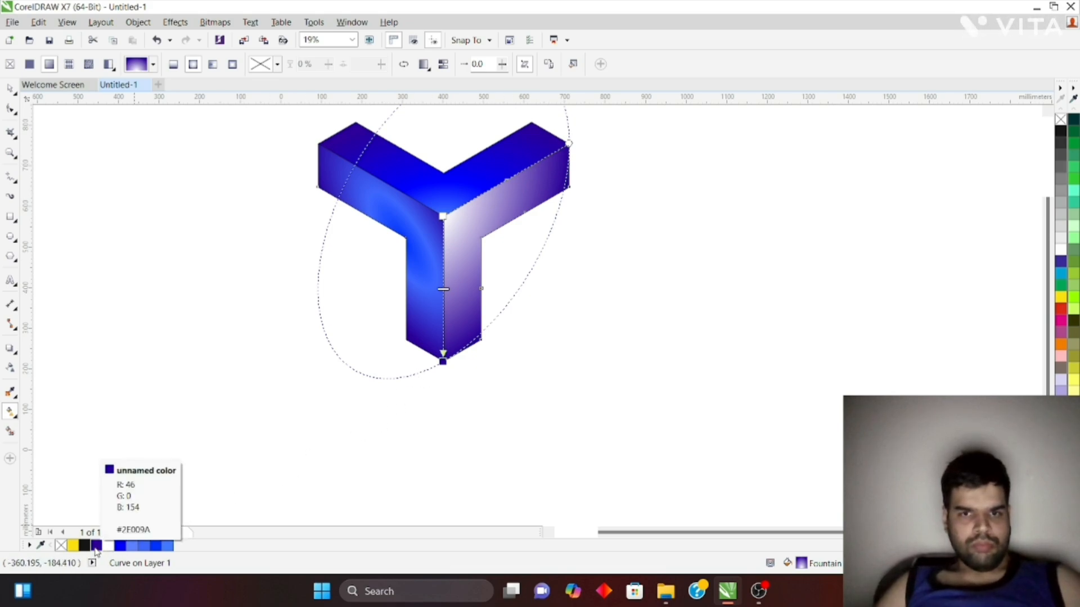
click(444, 280)
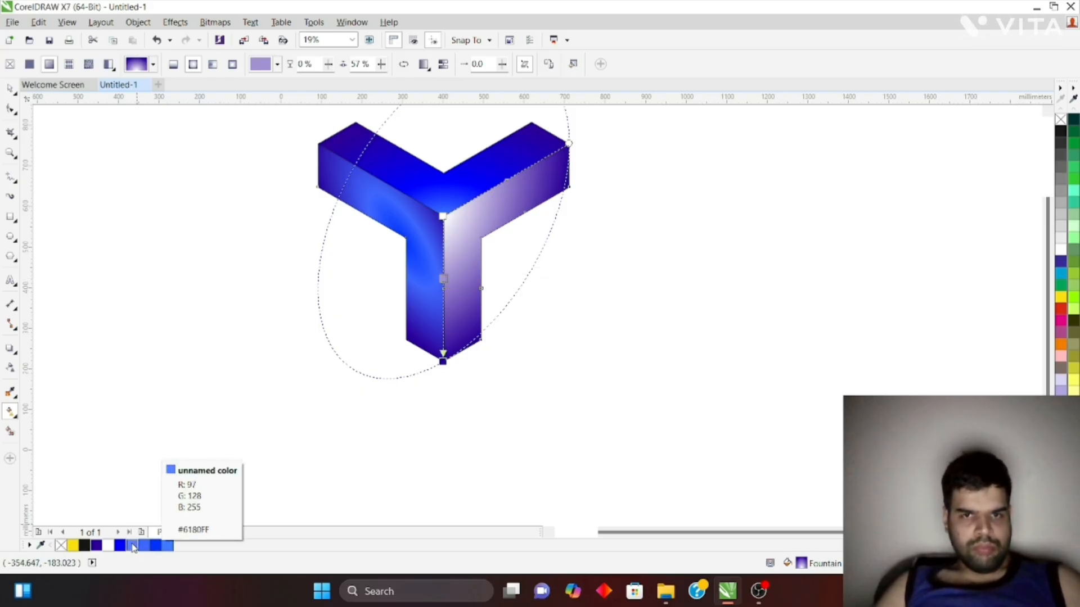
click(134, 547)
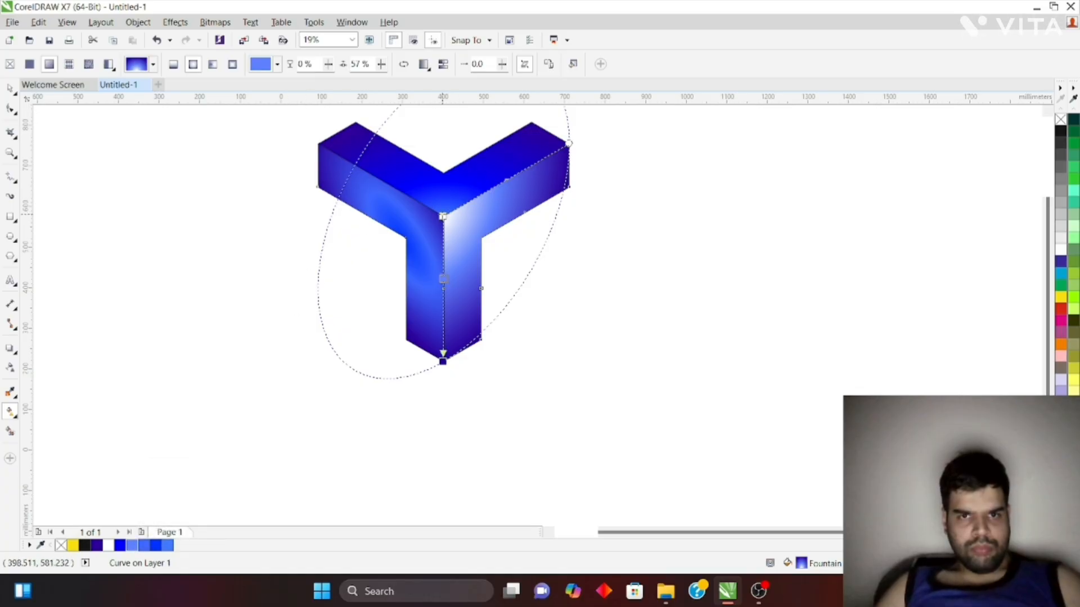
click(443, 216)
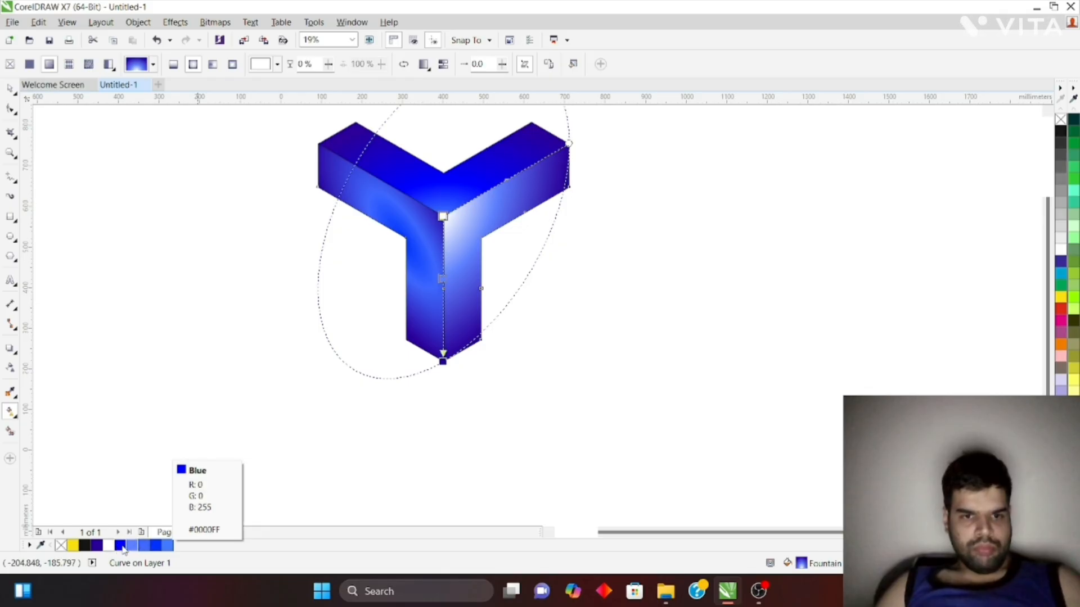
click(121, 546)
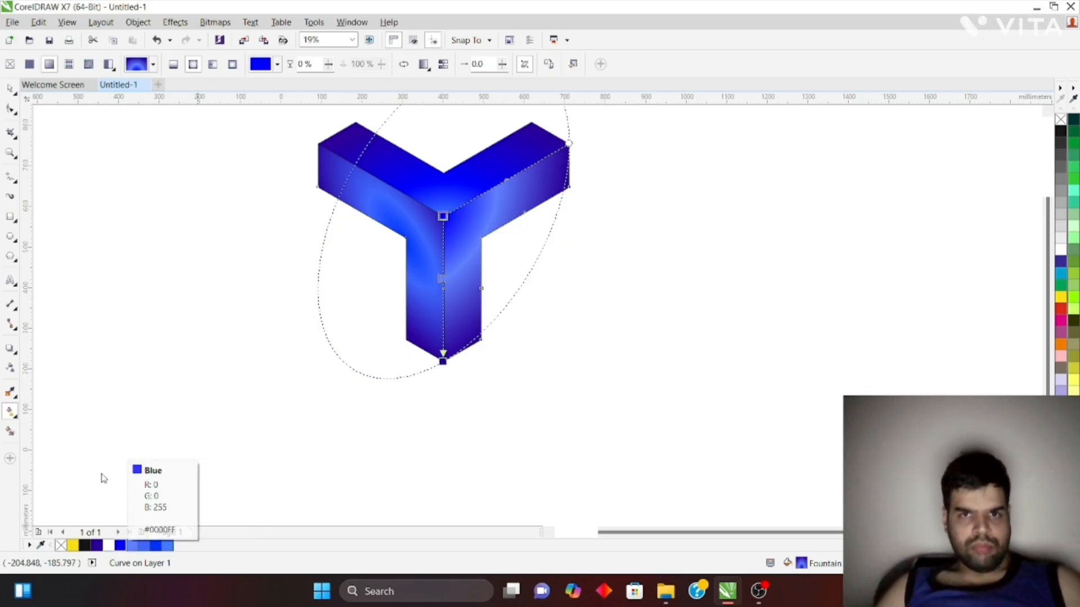
Select all three pieces of the Y, recolour their outlines a muted teal and group them
click(11, 90)
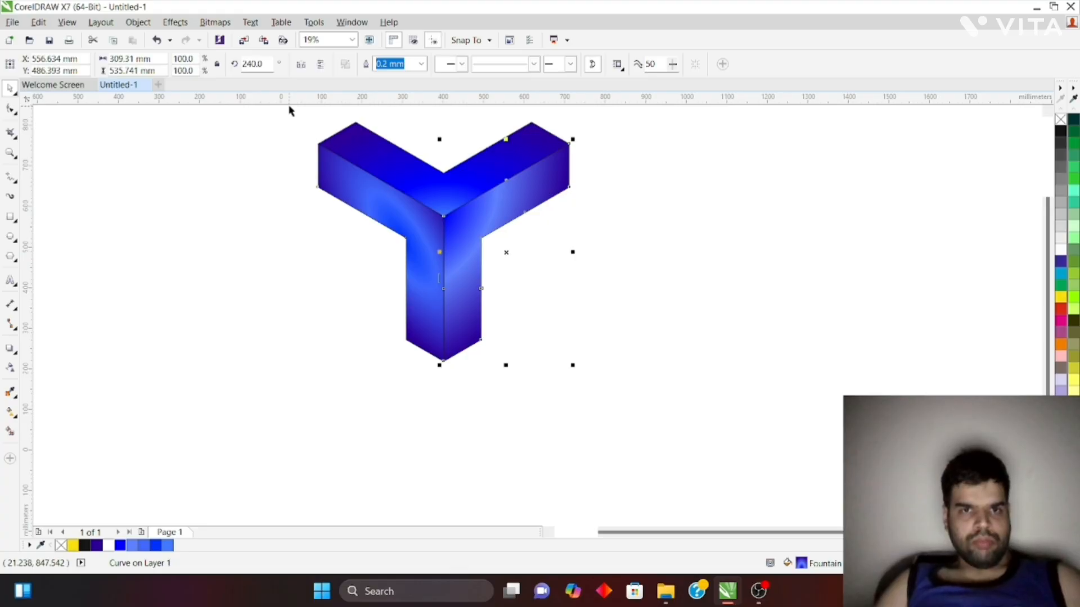
drag(289, 107, 659, 400)
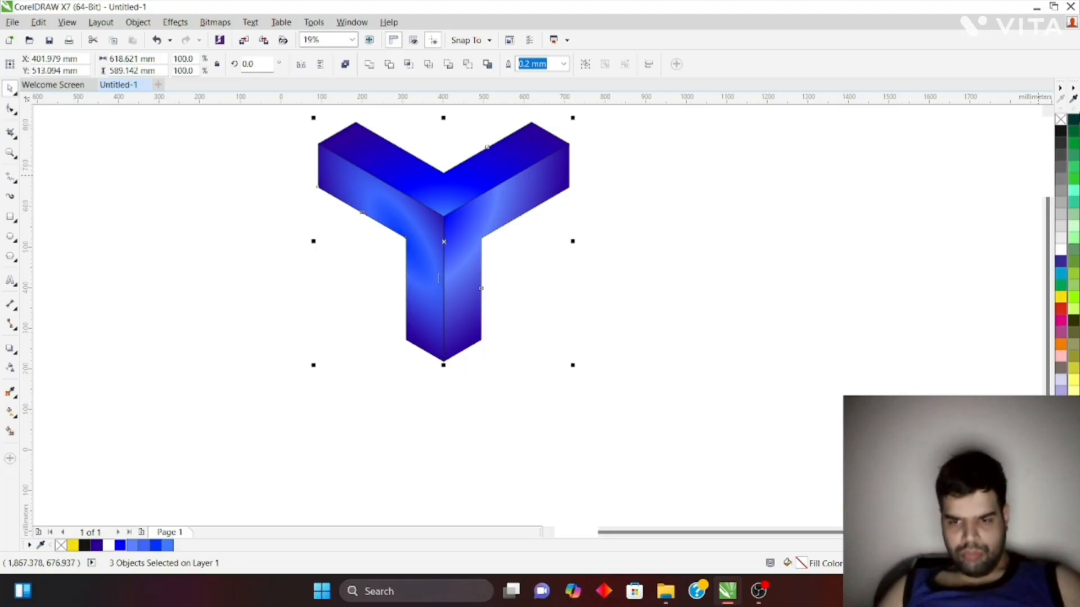
right_click(1072, 115)
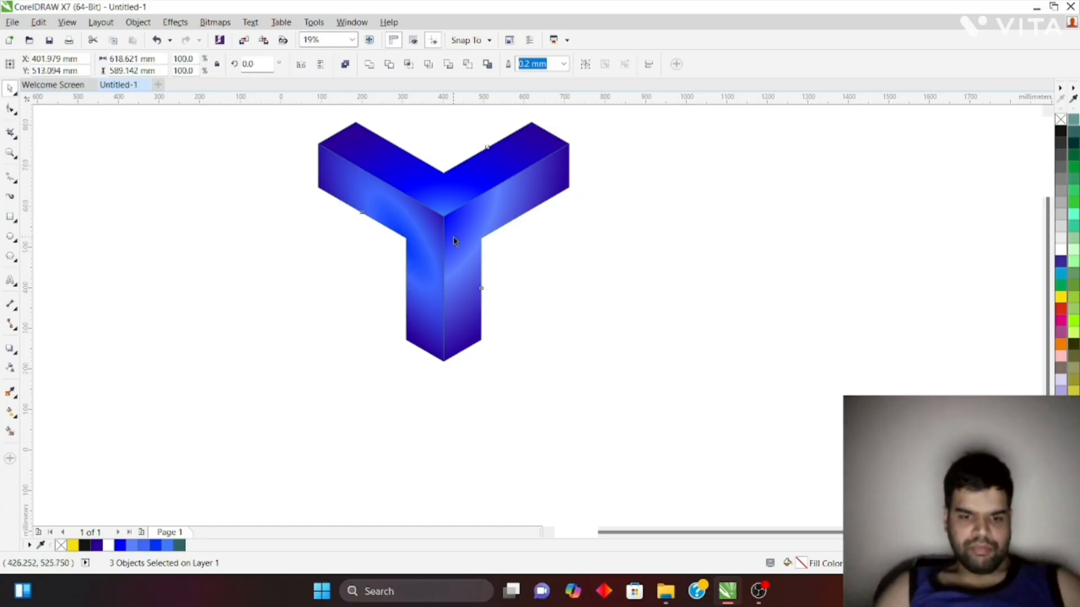
key(ctrl+g)
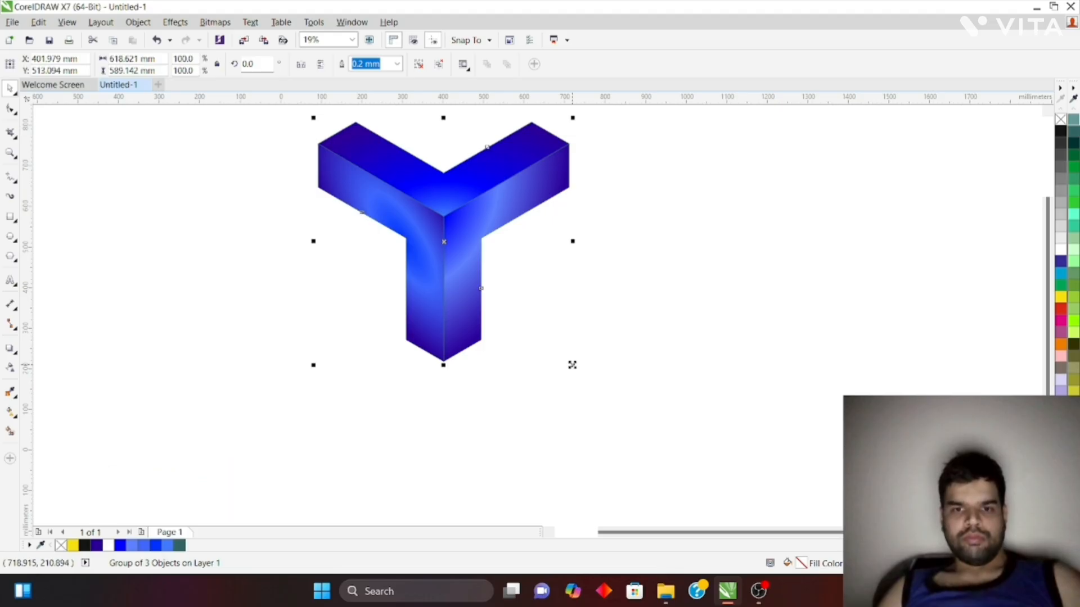
Scale the Y group about its centre to about 41% and move it up and left to about X -302 mm, Y 688 mm
drag(572, 365, 501, 294)
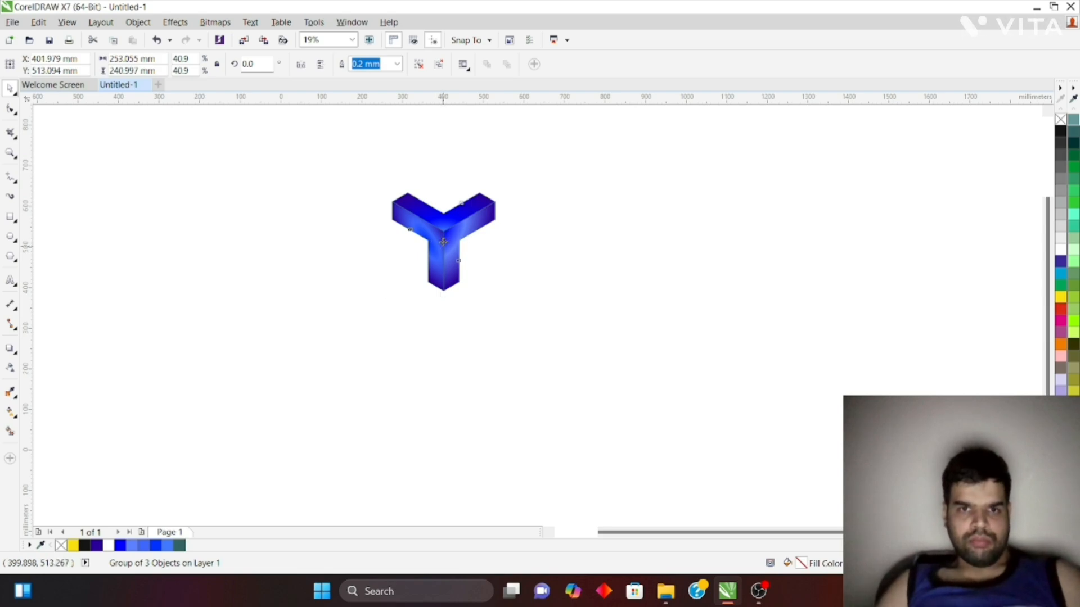
drag(444, 241, 159, 170)
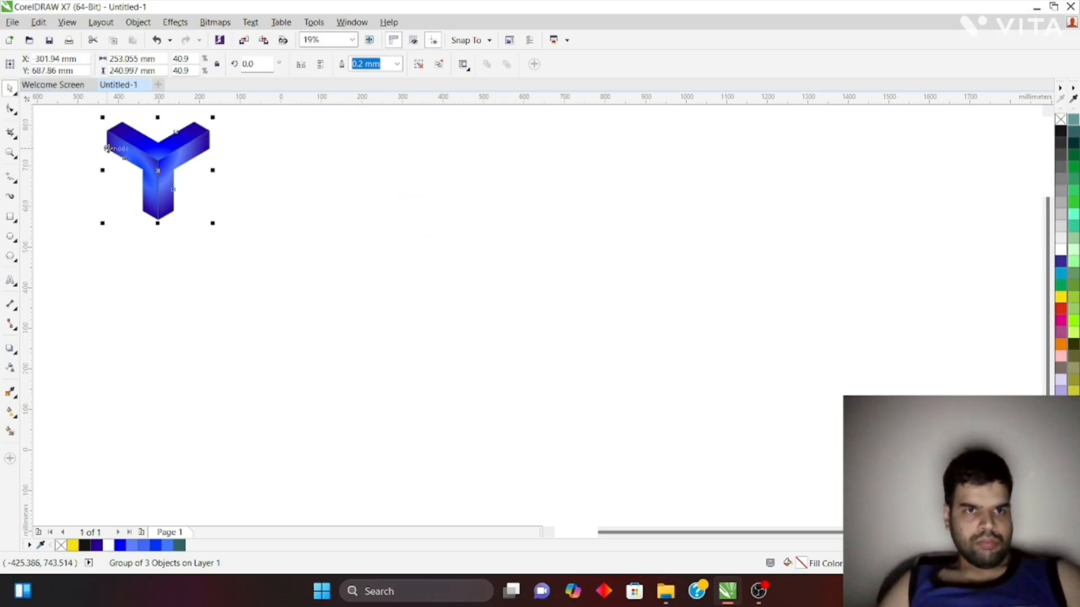
Duplicate the Y with its left arm against the original's stem, and copy that pair sideways so its first stem meets the second Y's right arm
drag(107, 148, 174, 188)
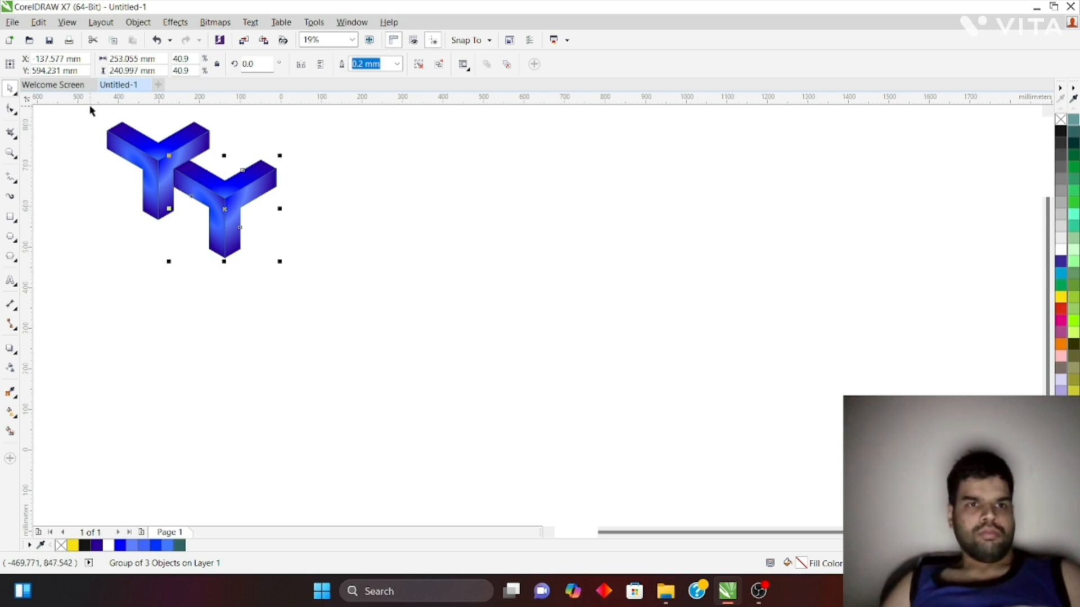
drag(91, 107, 360, 340)
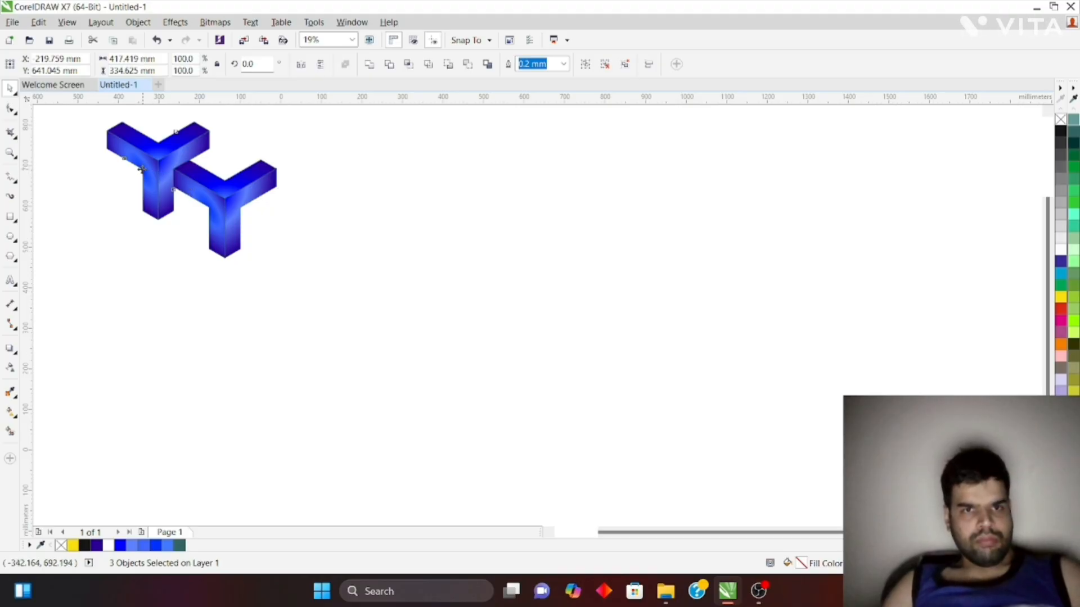
drag(142, 169, 278, 168)
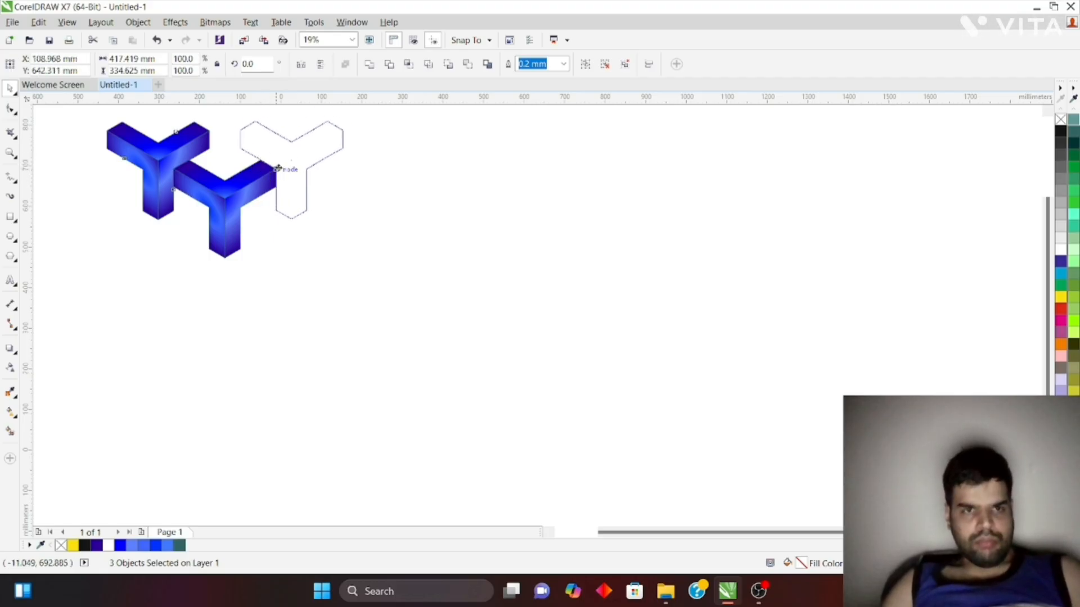
drag(278, 168, 278, 168)
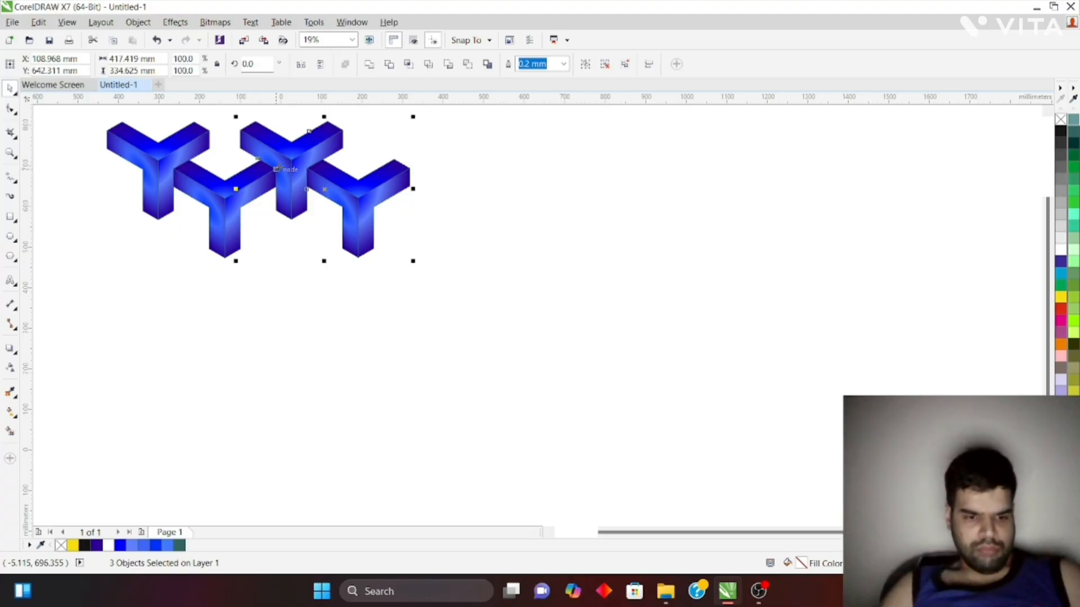
Repeat the pair duplication four times to extend the row to the right and group all the Y shapes together
key(ctrl+r)
key(ctrl+r)
key(ctrl+r)
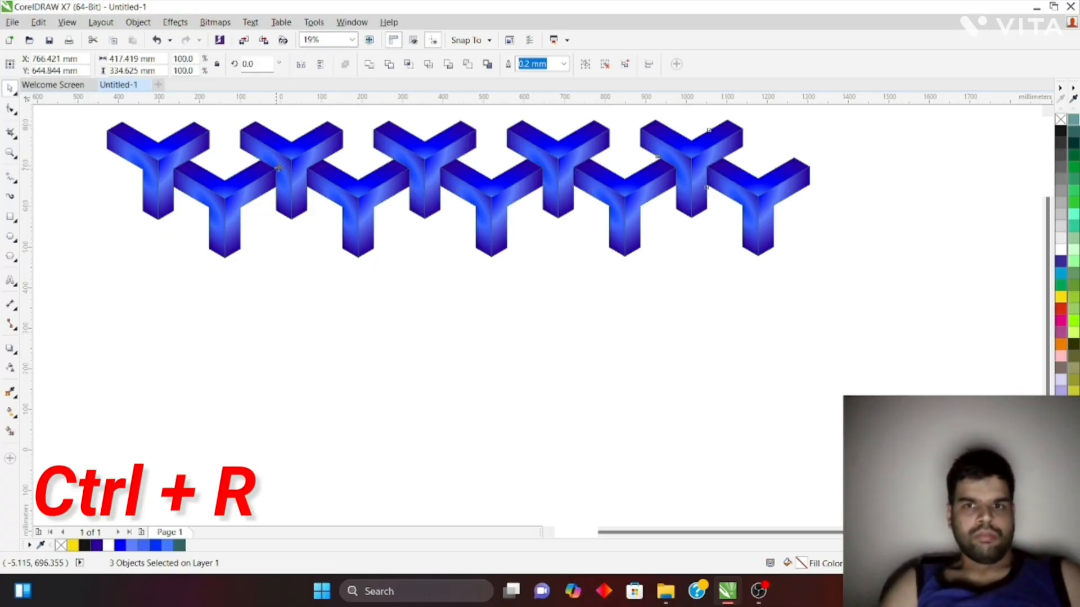
key(ctrl+r)
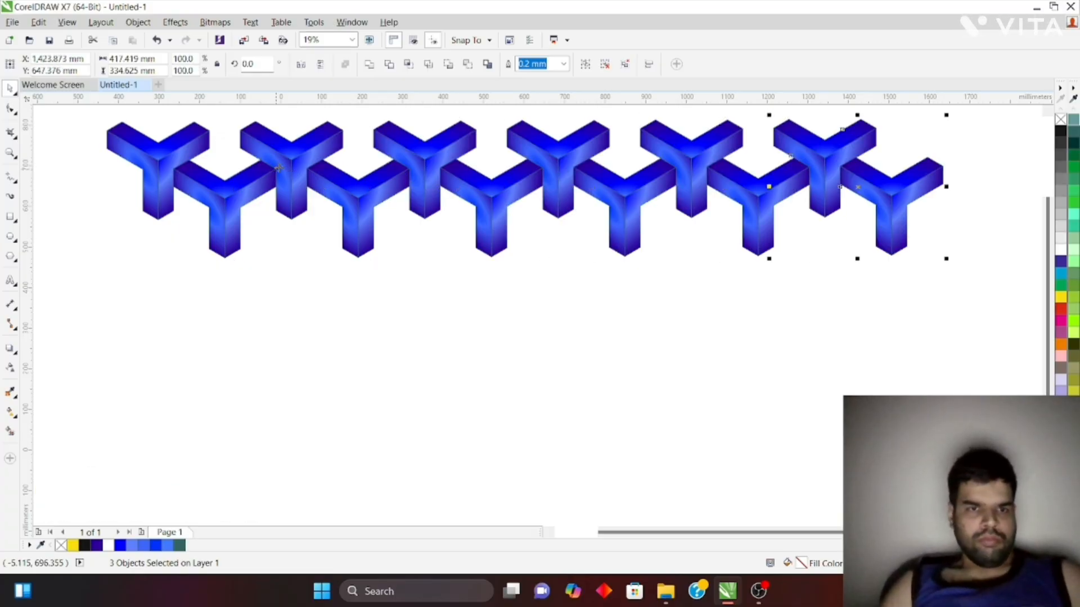
key(ctrl+a)
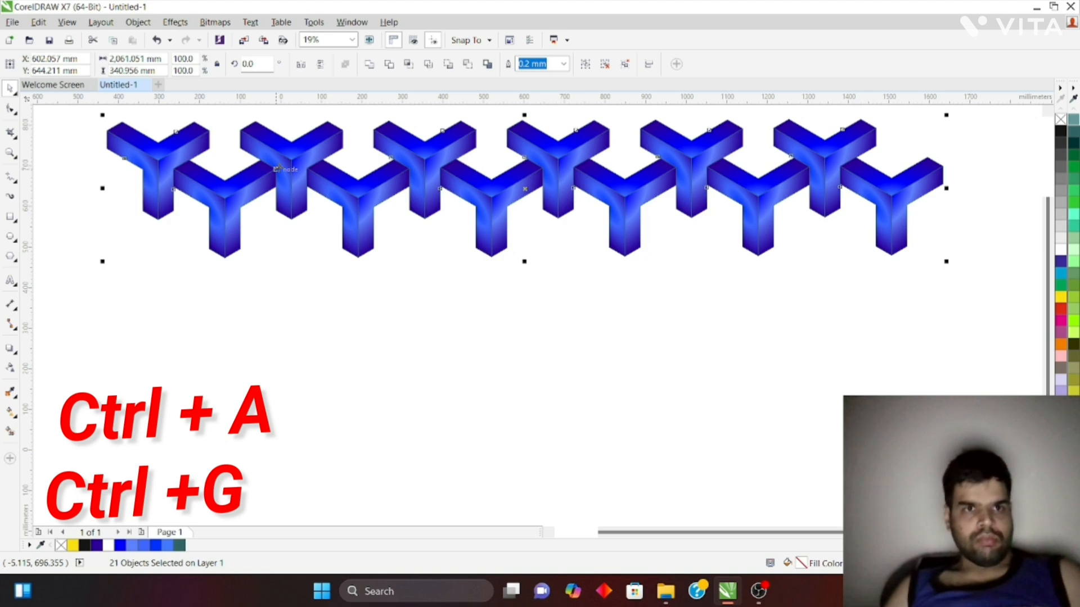
key(ctrl+g)
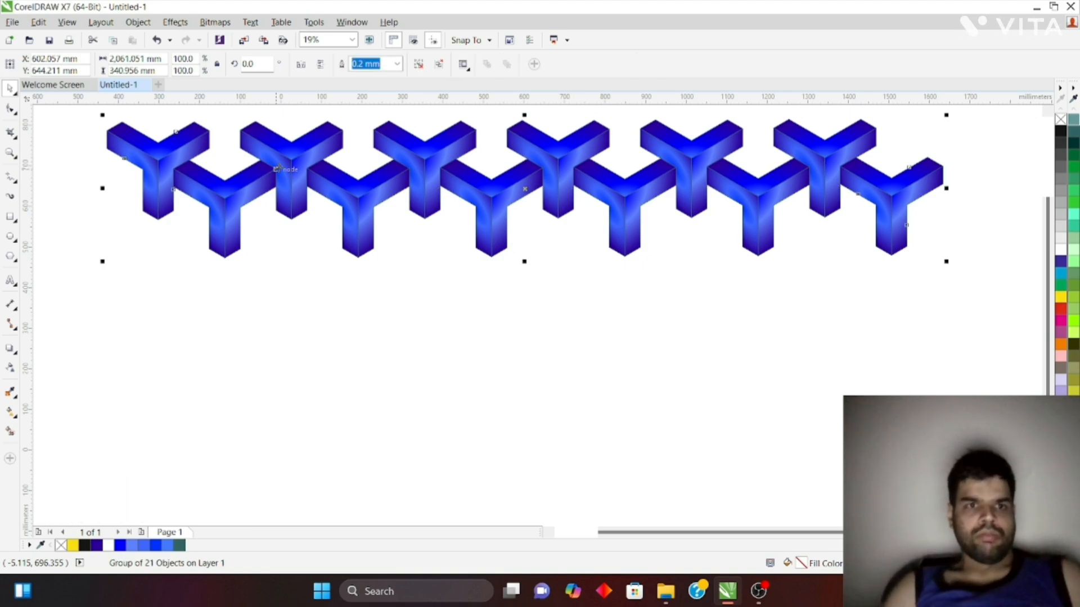
Duplicate the grouped row straight down, snapping the first Y's top notch to the bottom tip of the original first Y
ctrl+click(158, 142)
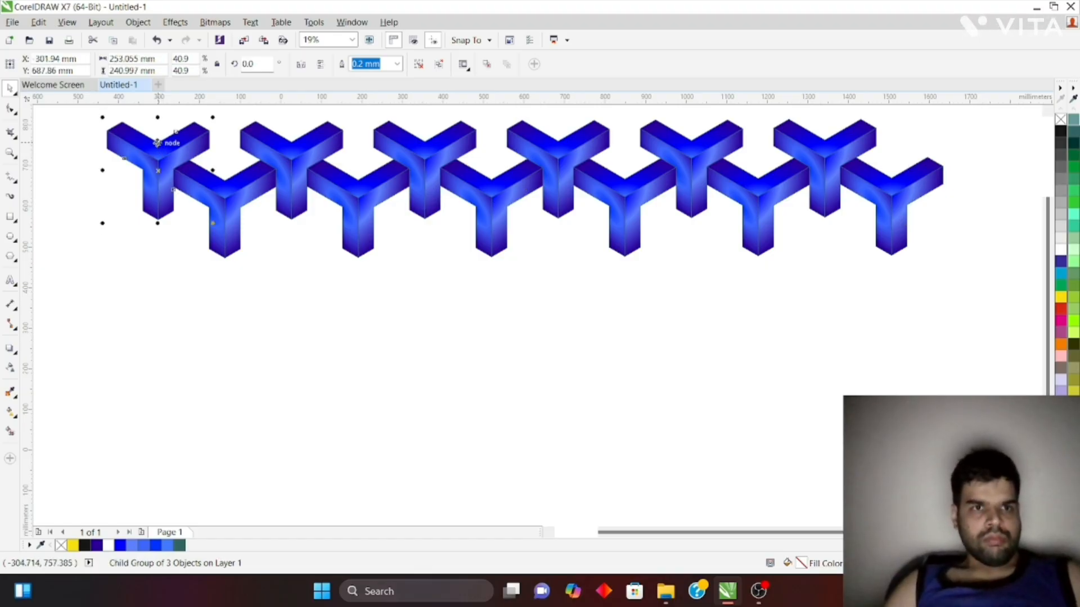
click(158, 143)
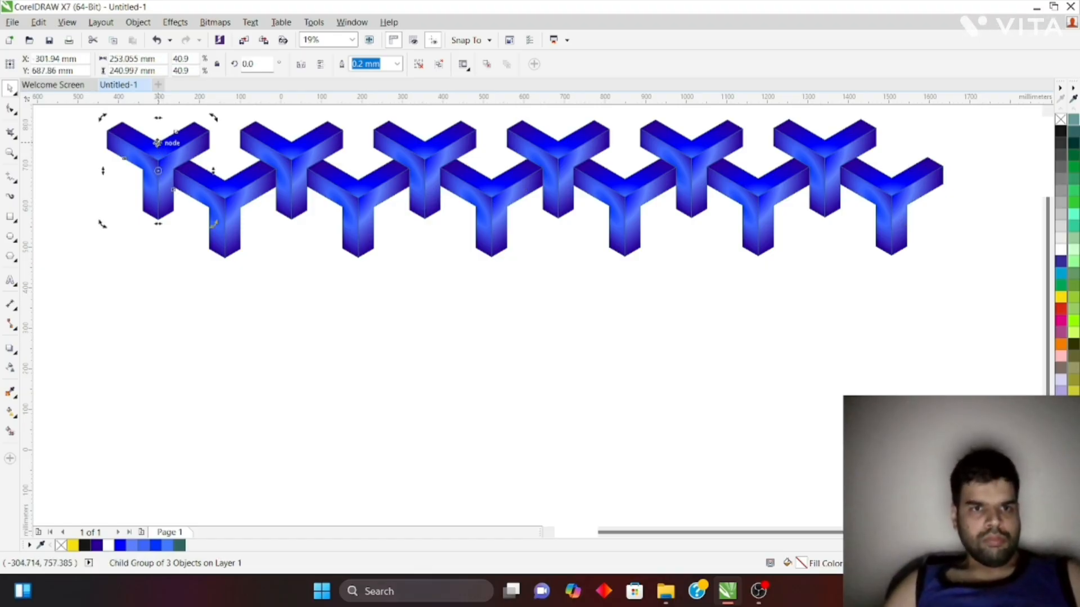
click(257, 163)
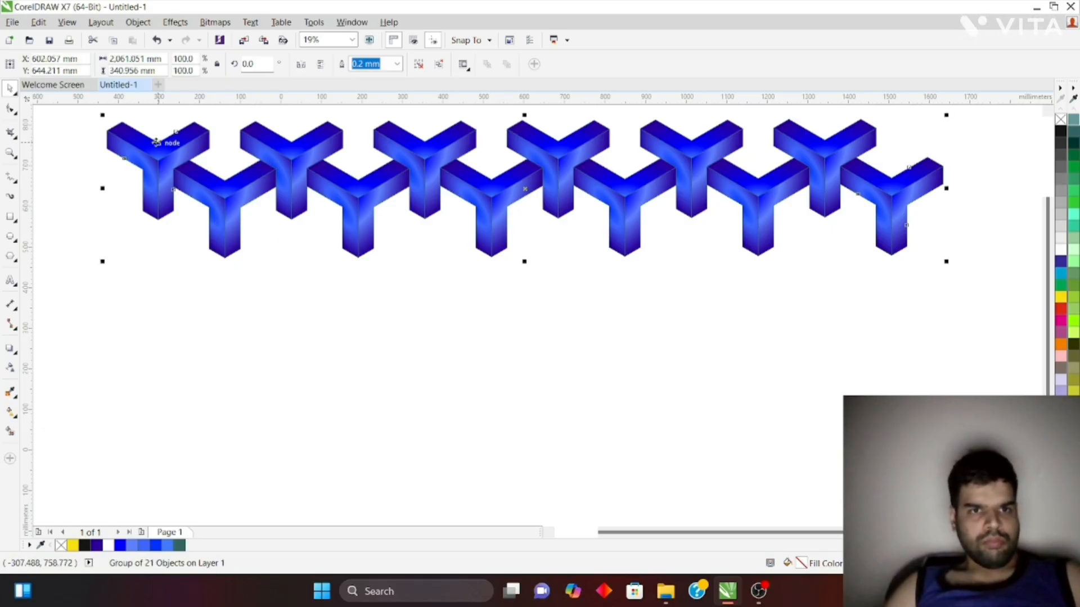
drag(158, 142, 158, 218)
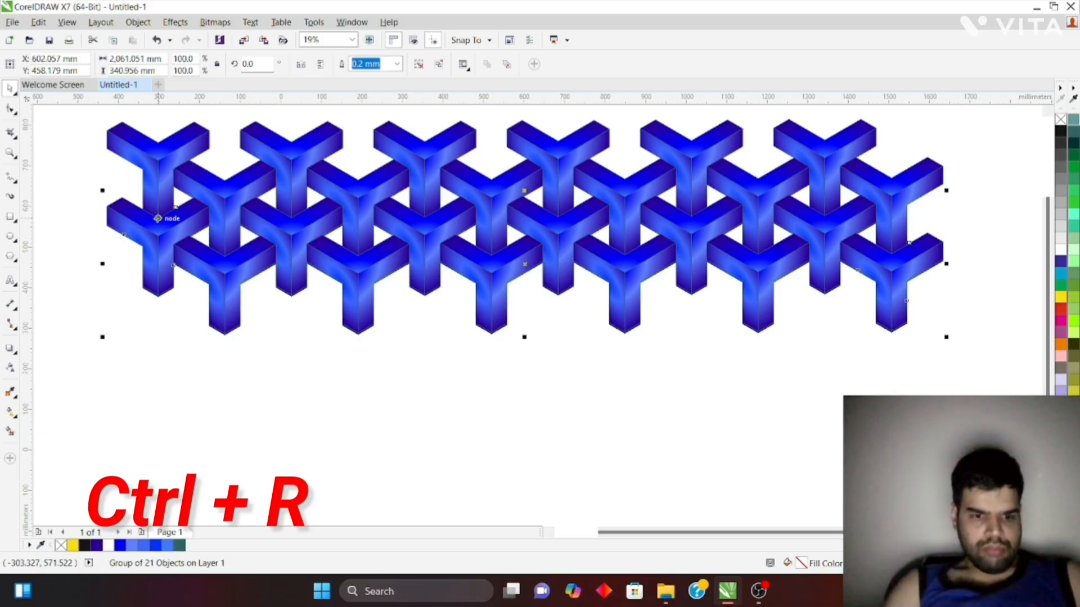
Repeat the row duplication three times to extend the interlocking pattern downward and clear the selection
key(ctrl+r)
key(ctrl+r)
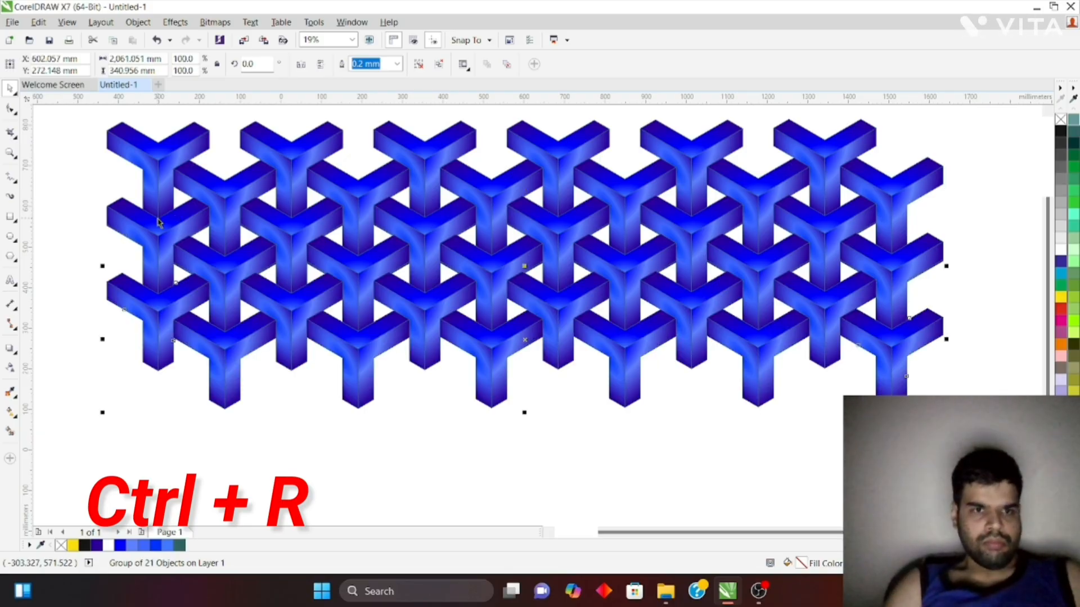
key(ctrl+r)
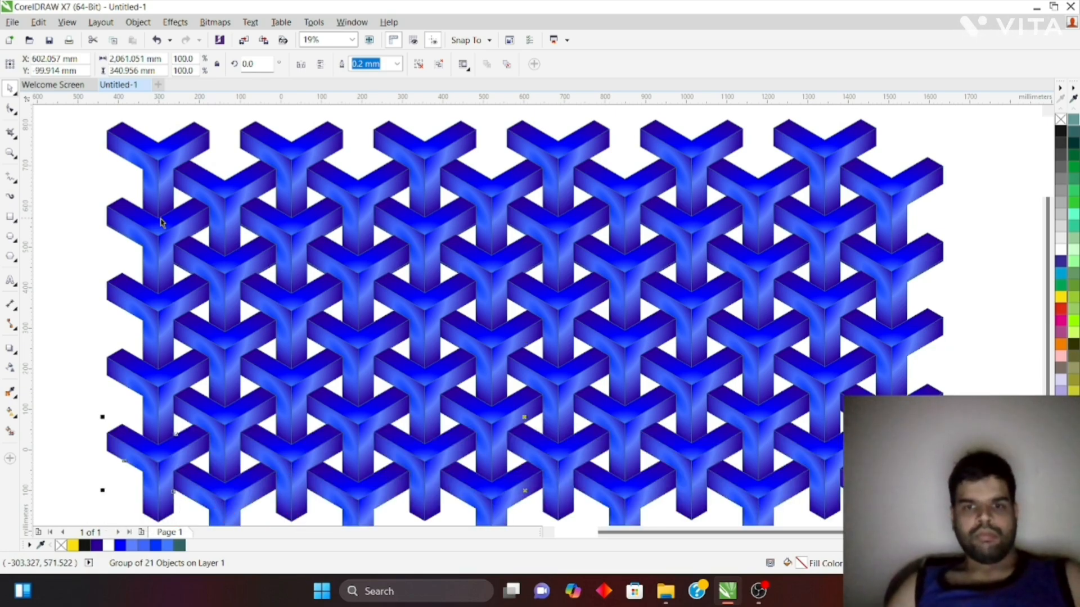
scroll(996, 273, down, 1)
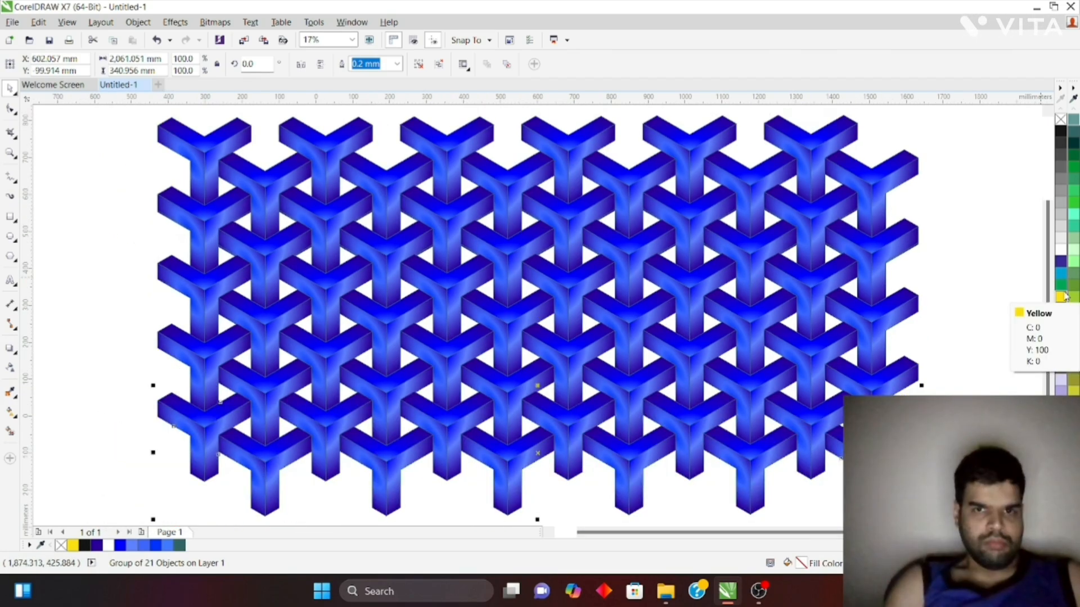
click(974, 240)
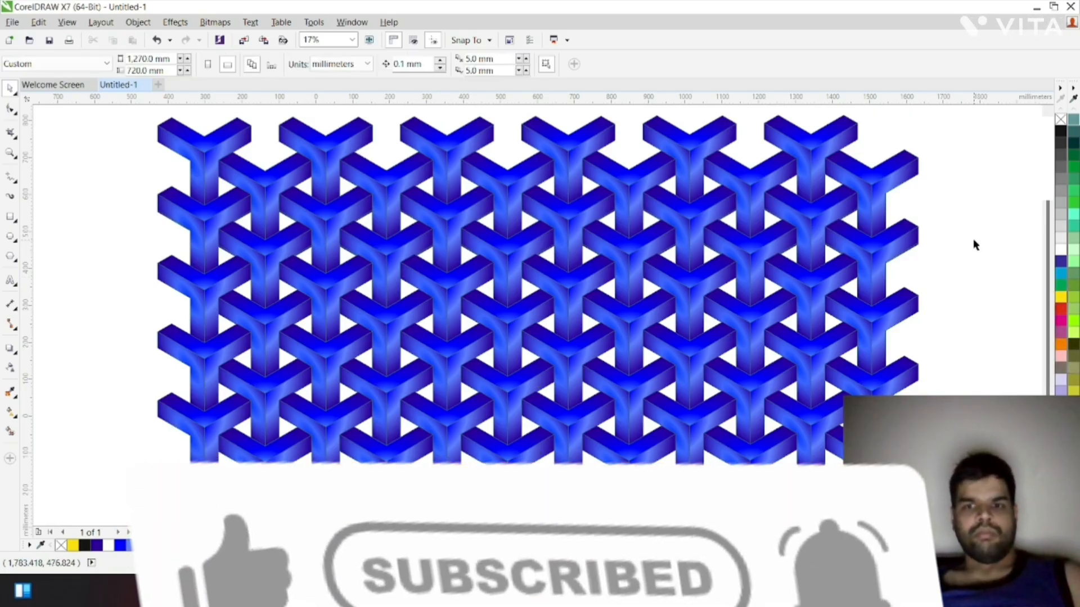